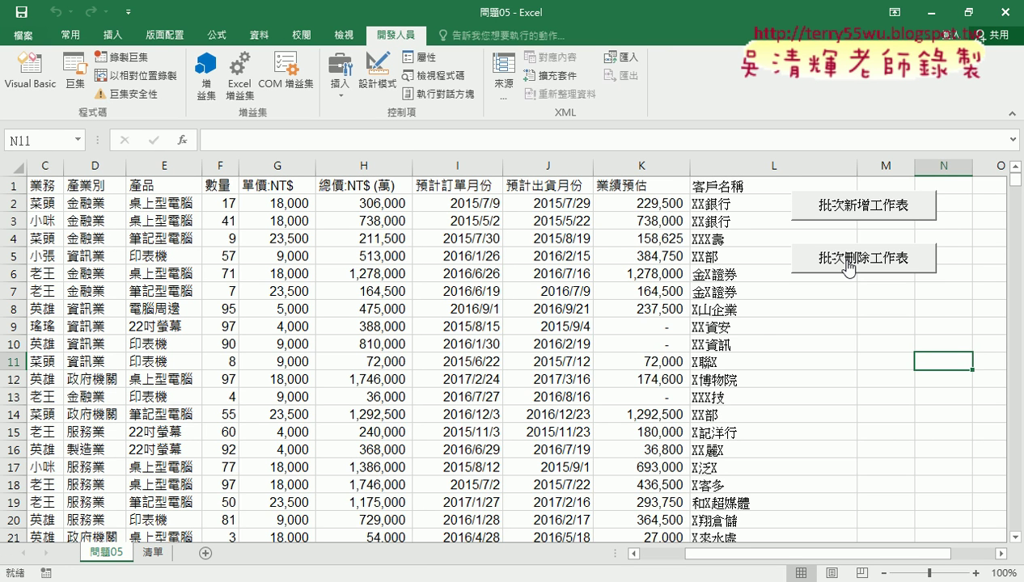
# Look over the name columns on the 清單 sheet, then come back to 問題05
pyautogui.click(156, 554)
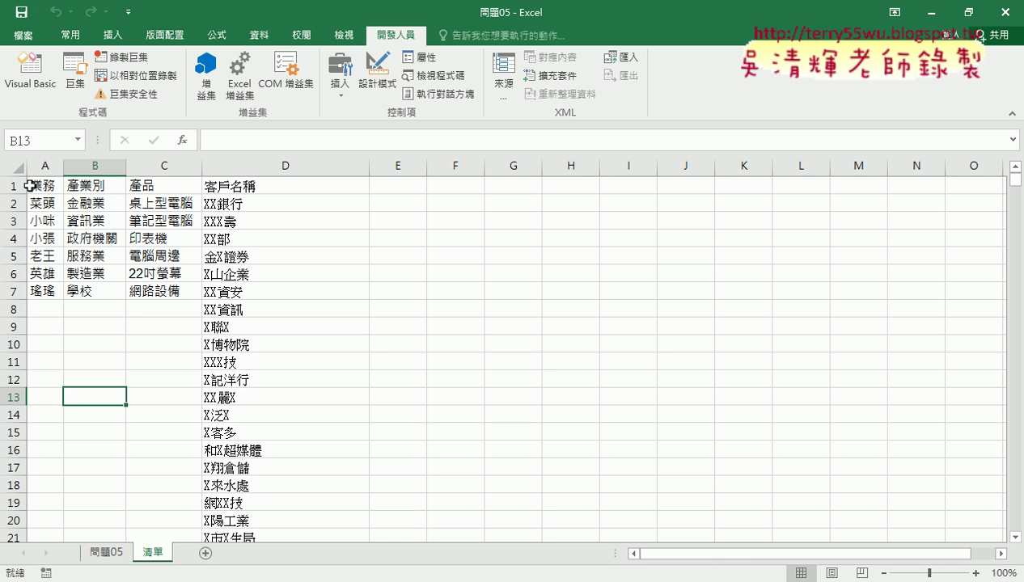
pyautogui.moveTo(36, 166); pyautogui.dragTo(247, 179)
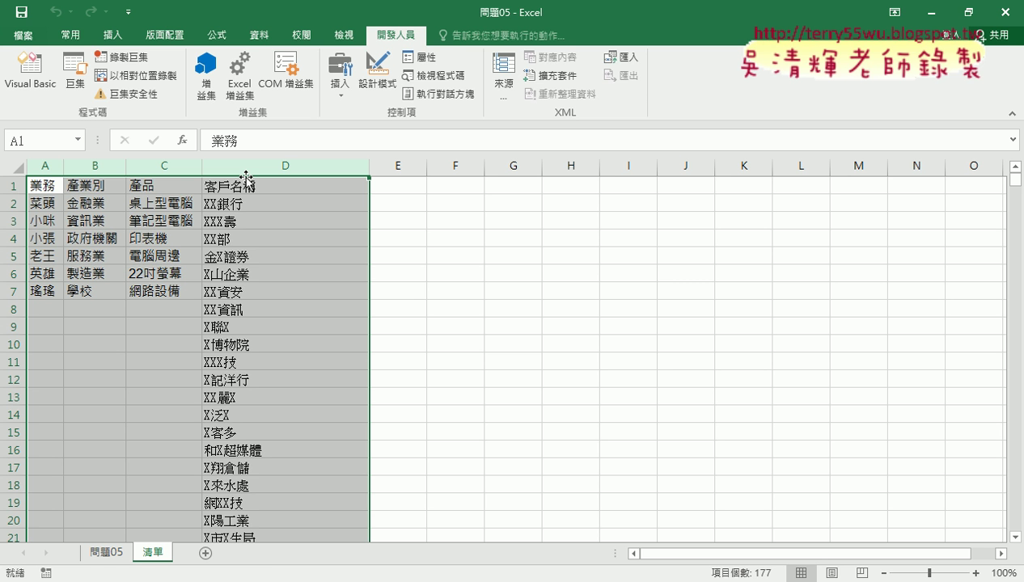
pyautogui.click(57, 166)
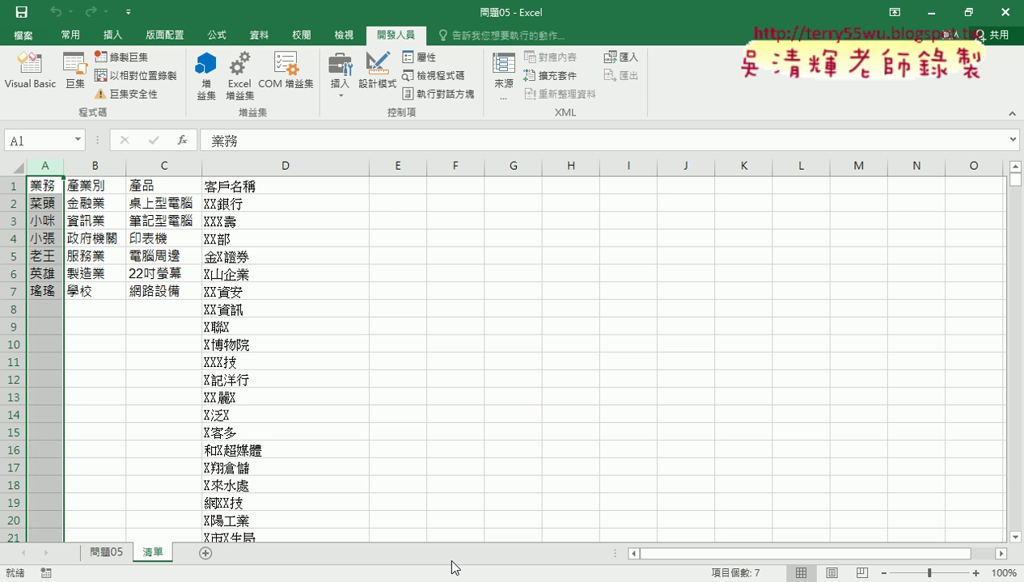
pyautogui.click(101, 165)
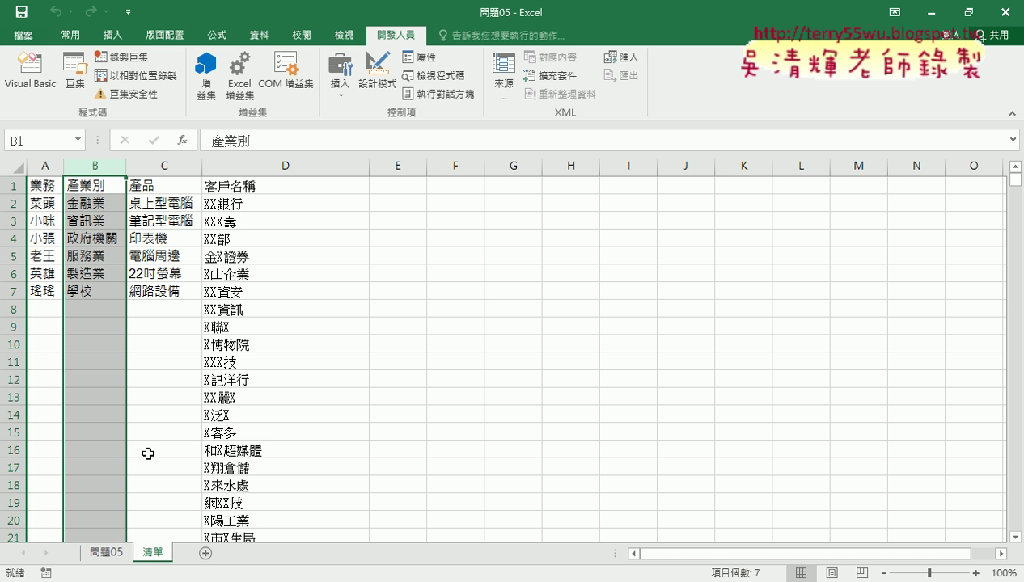
pyautogui.click(107, 553)
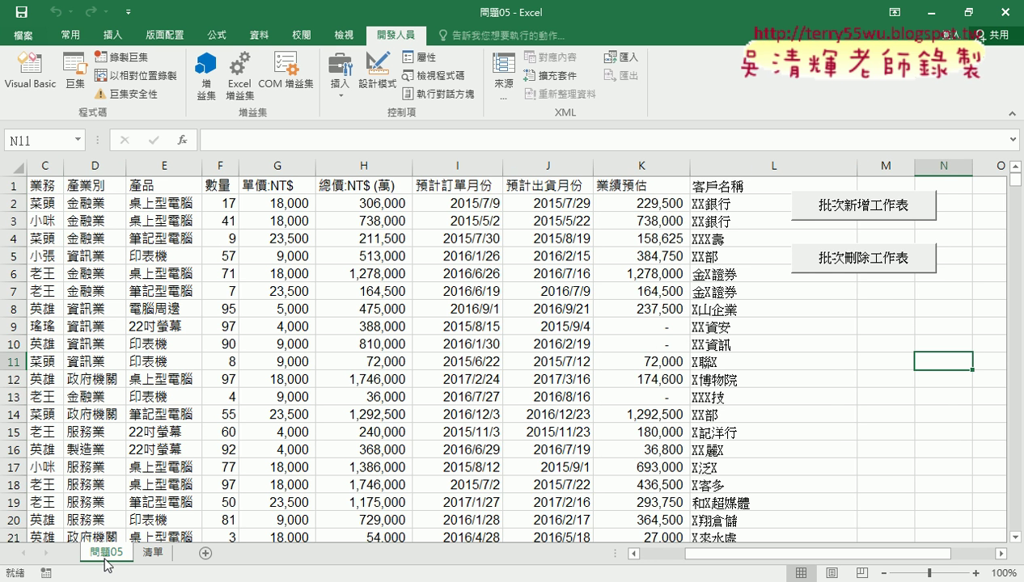
pyautogui.click(153, 555)
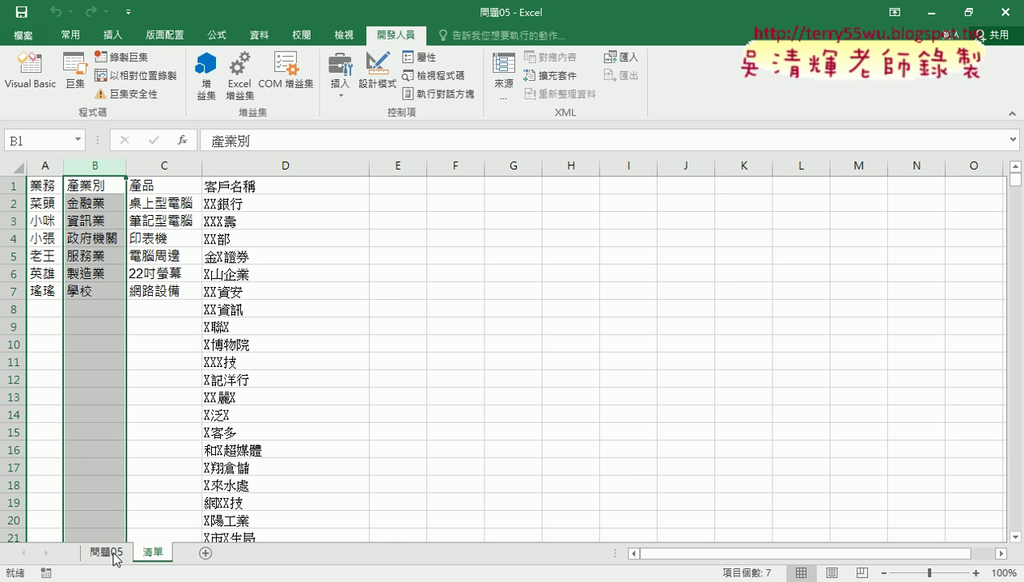
pyautogui.click(114, 556)
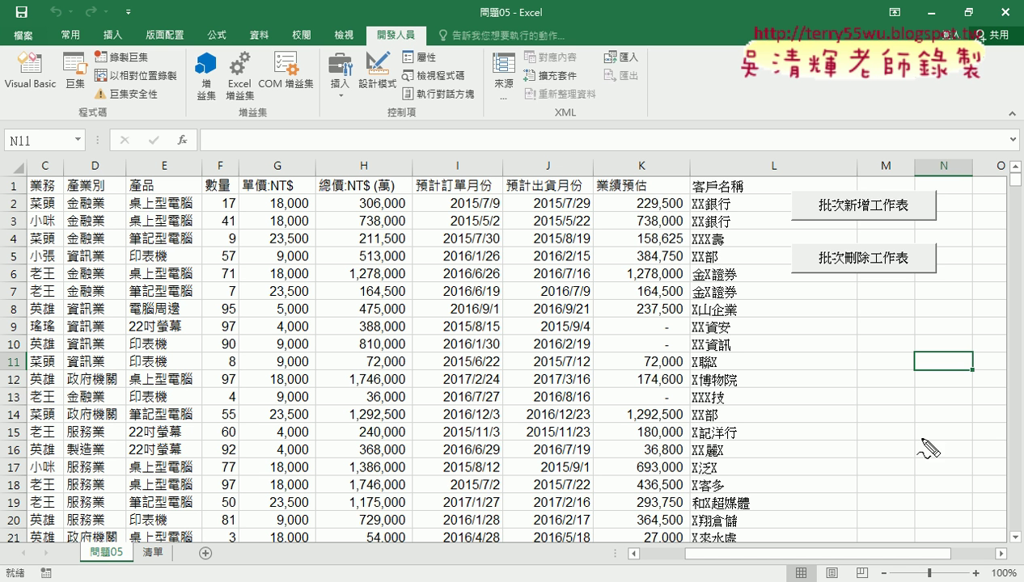
pyautogui.moveTo(922, 215); pyautogui.dragTo(920, 211)
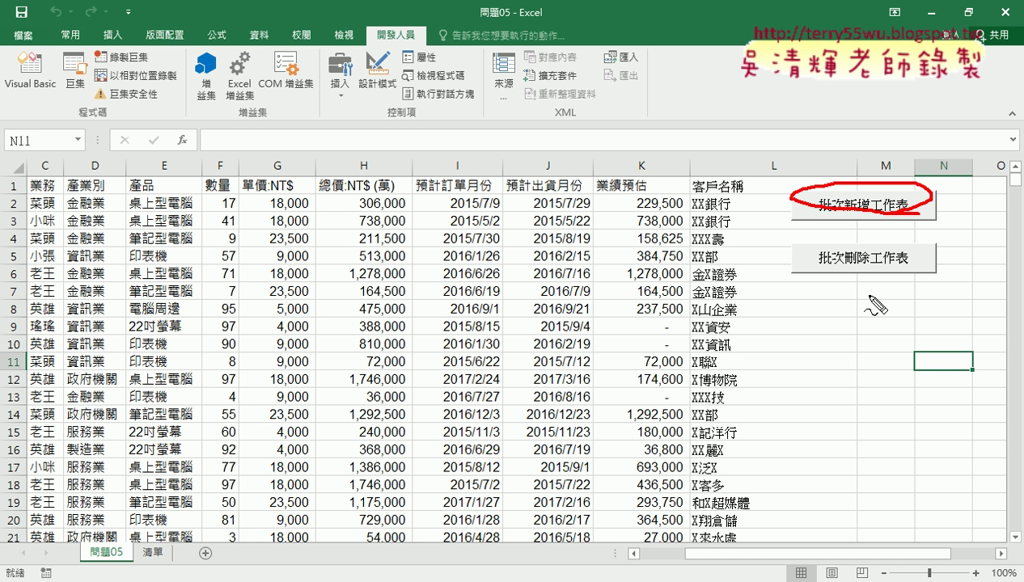
pyautogui.moveTo(907, 275)
pyautogui.mouseDown()
pyautogui.moveTo(789, 270)
pyautogui.moveTo(864, 283)
pyautogui.mouseUp()
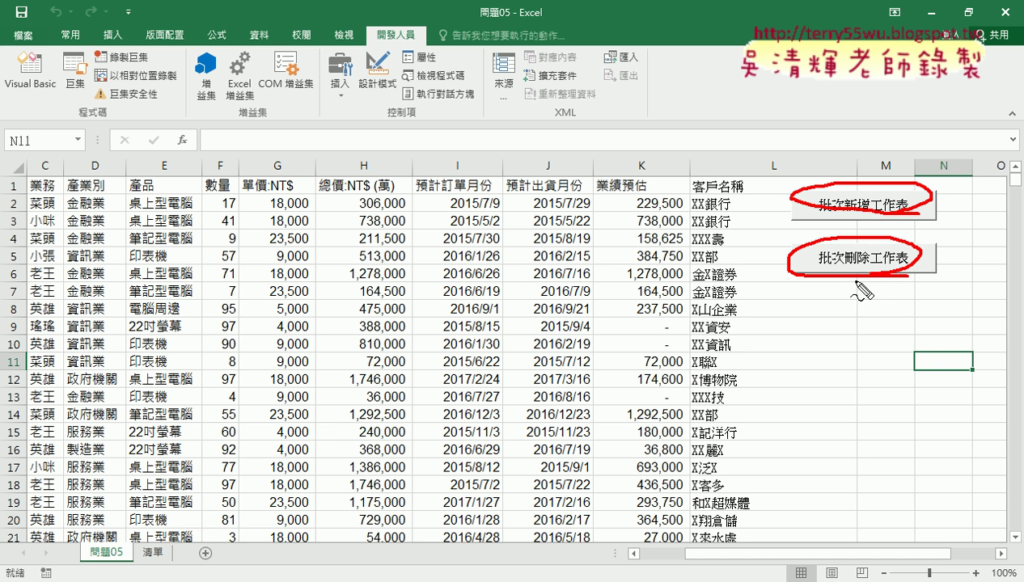
pyautogui.moveTo(162, 417)
pyautogui.mouseDown()
pyautogui.moveTo(227, 521)
pyautogui.moveTo(230, 563)
pyautogui.mouseUp()
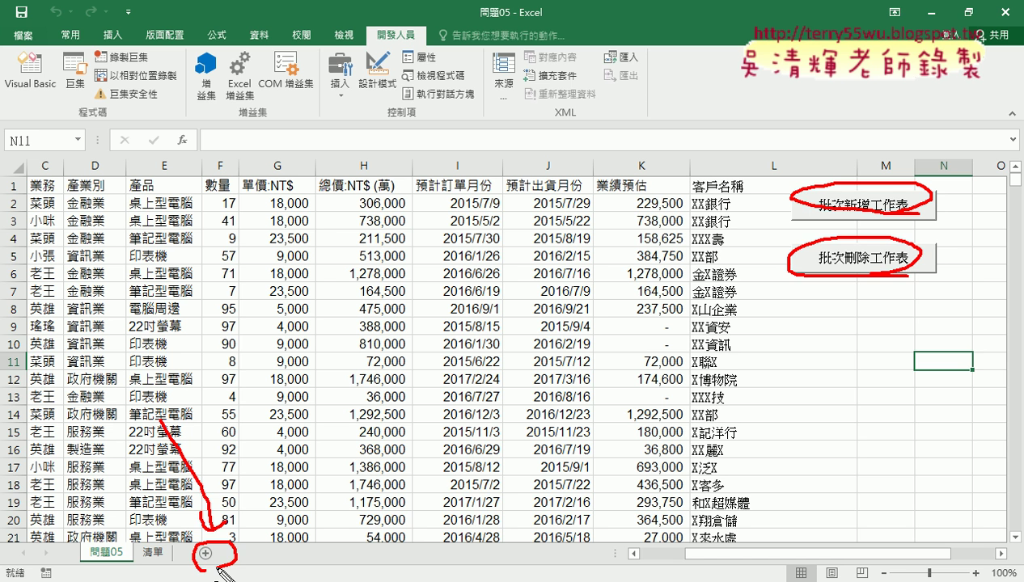
pyautogui.press('Escape')
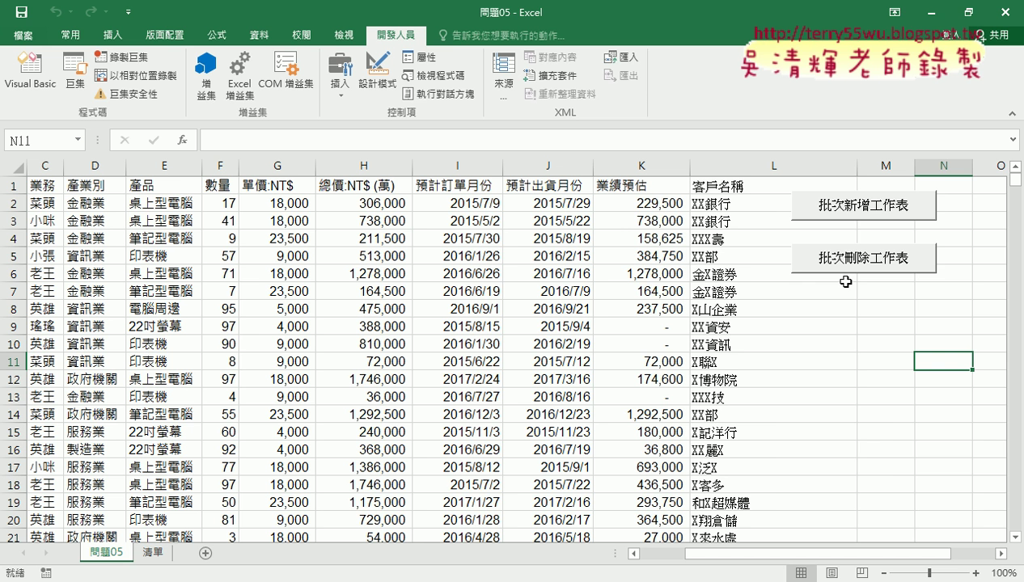
# Run 批次新增工作表 to create sheets 菜頭 through 瑤瑤, browse them, then return to 問題05
pyautogui.click(859, 214)
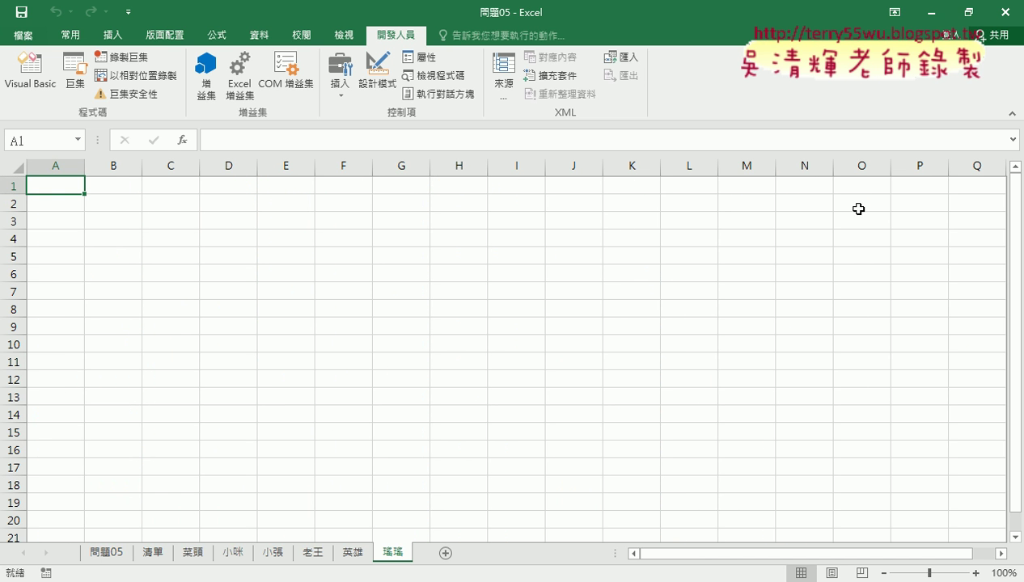
pyautogui.click(197, 555)
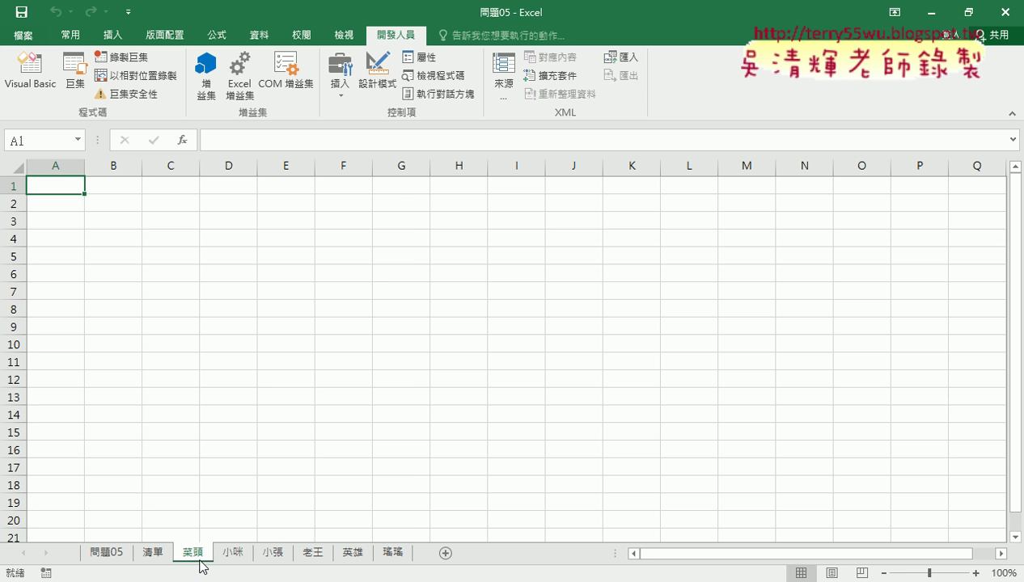
pyautogui.click(393, 556)
pyautogui.click(229, 560)
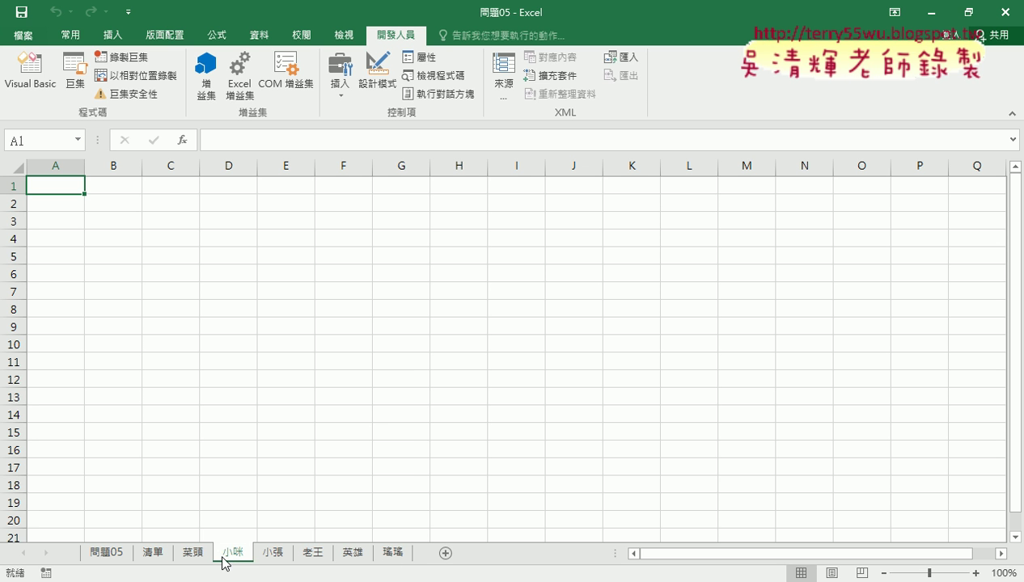
pyautogui.click(206, 557)
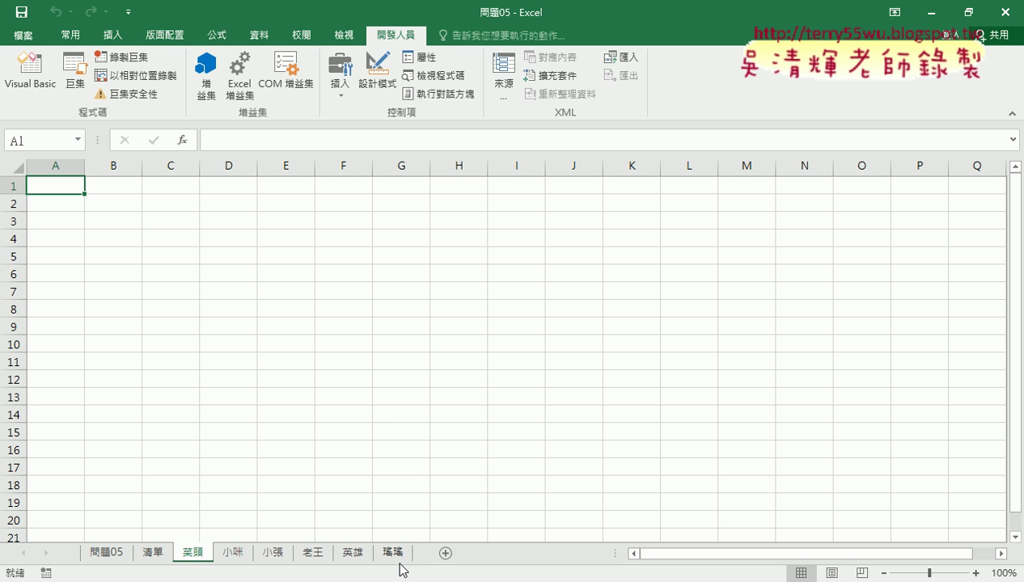
pyautogui.click(113, 555)
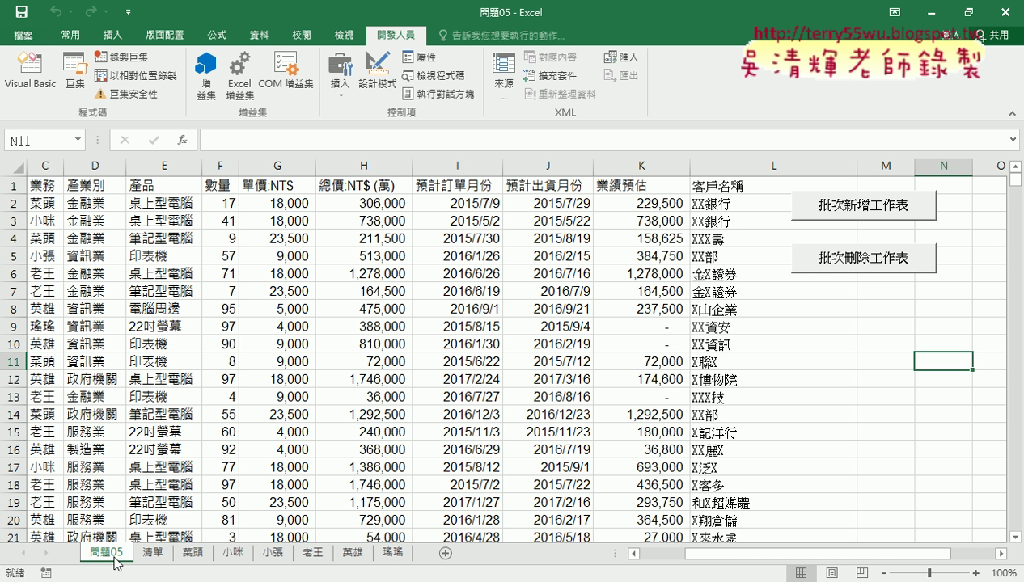
pyautogui.click(203, 558)
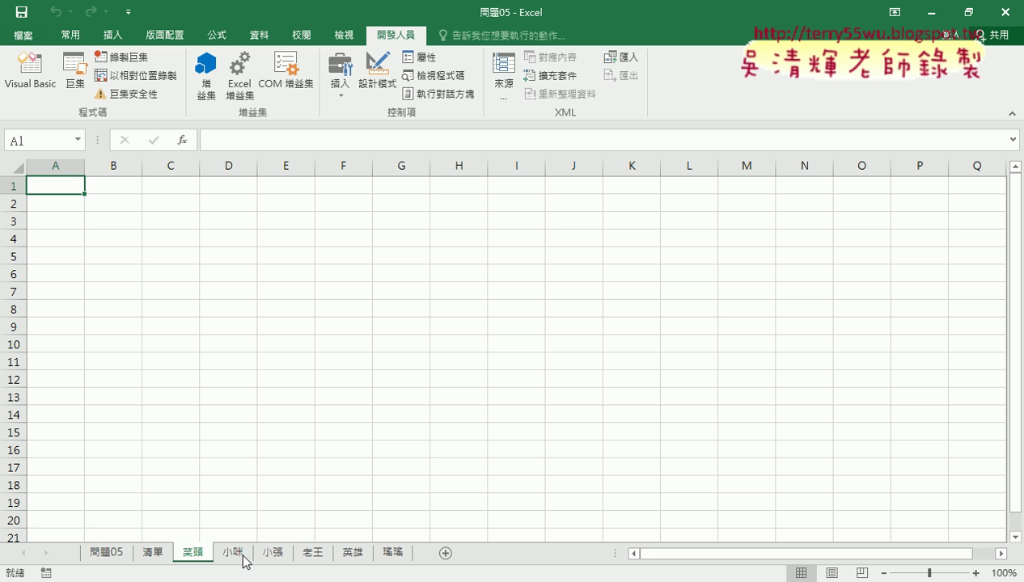
pyautogui.click(395, 557)
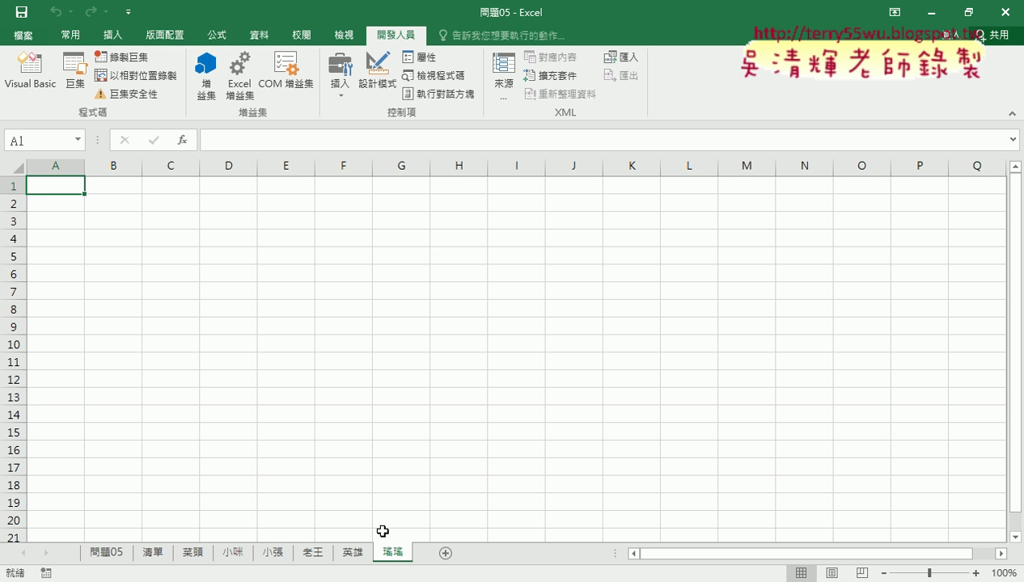
pyautogui.click(97, 555)
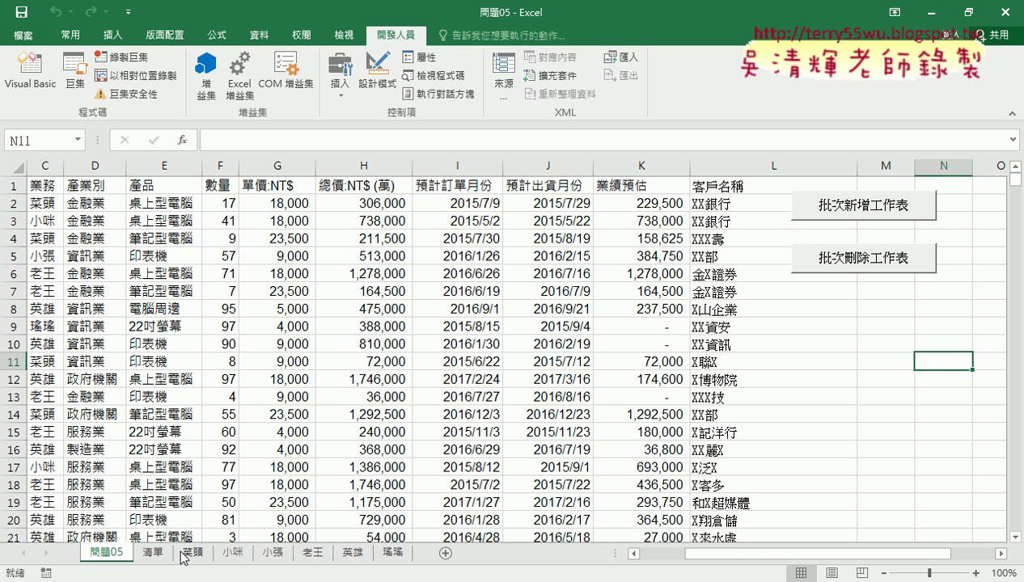
# Alternate 批次刪除工作表 and 批次新增工作表 twice, ending with the six name sheets deleted
pyautogui.click(825, 259)
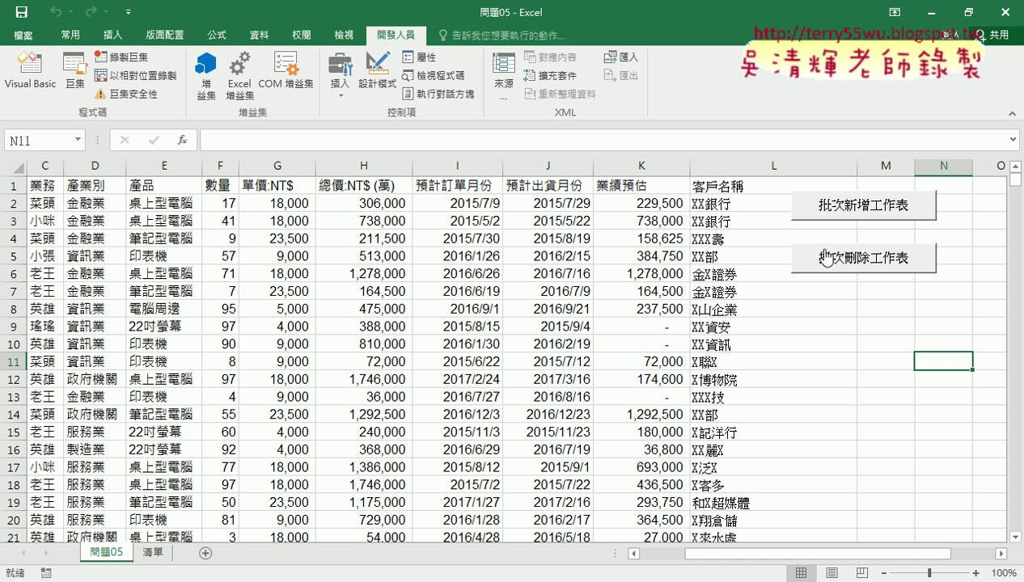
pyautogui.click(821, 207)
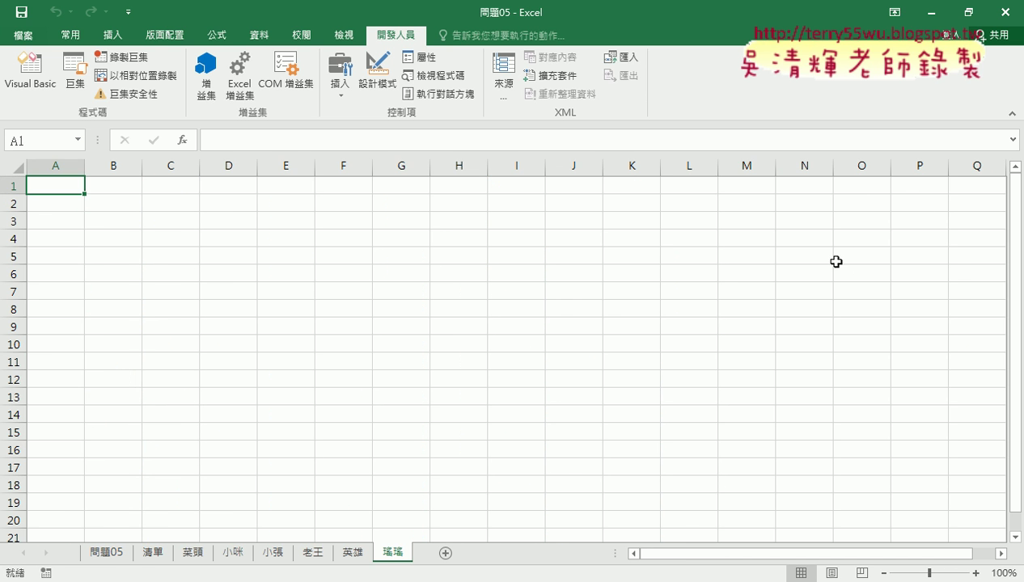
pyautogui.click(106, 552)
pyautogui.click(813, 260)
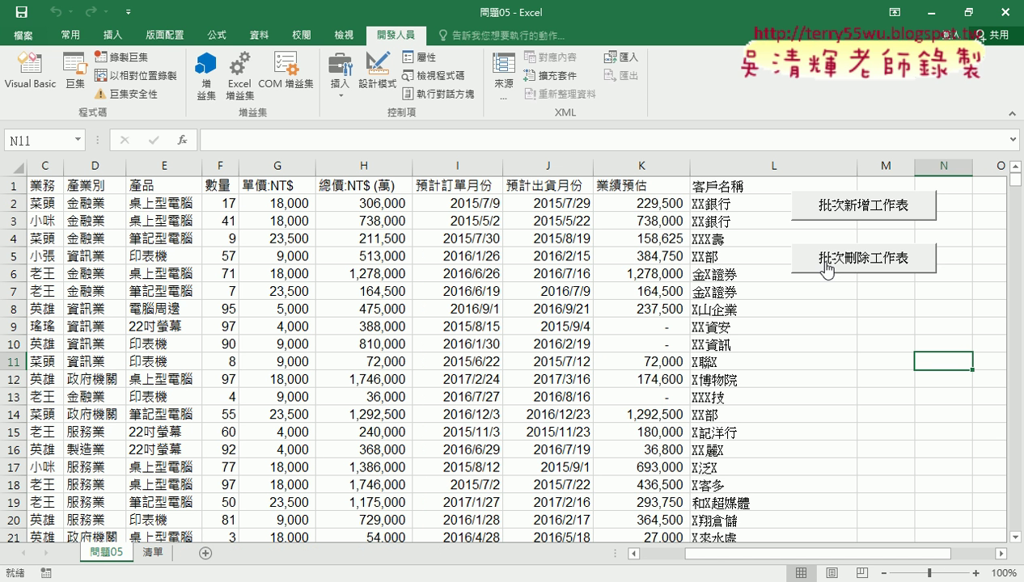
pyautogui.click(839, 212)
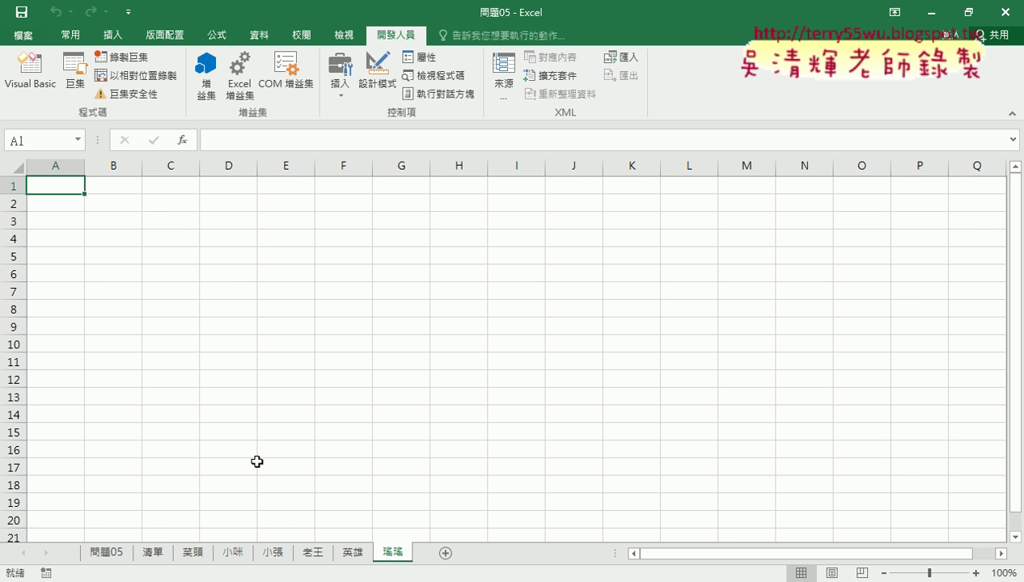
pyautogui.click(111, 552)
pyautogui.click(858, 263)
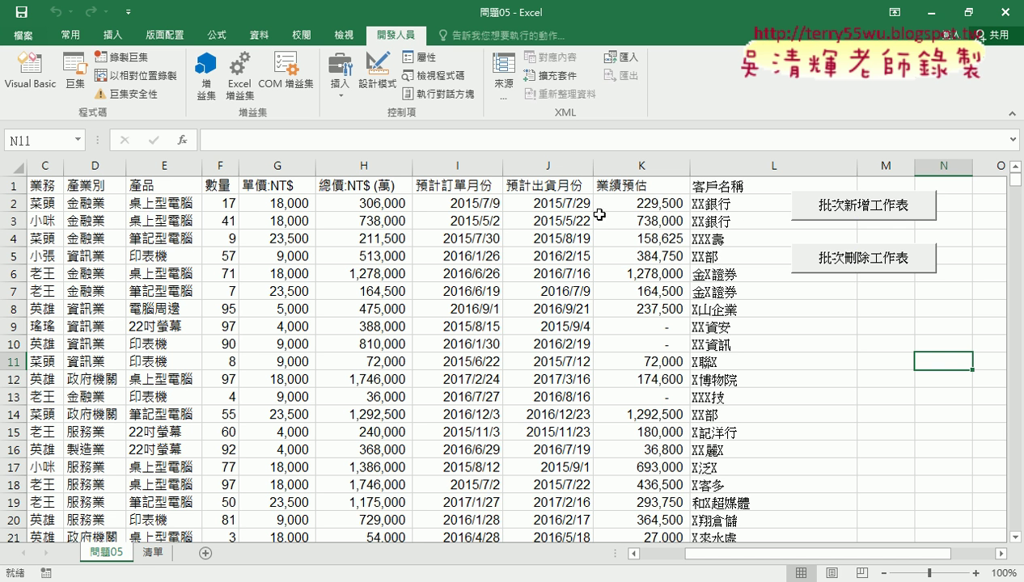
# Select the six names in A2:A7 on 清單, then open Module2 in the VBA editor
pyautogui.click(154, 555)
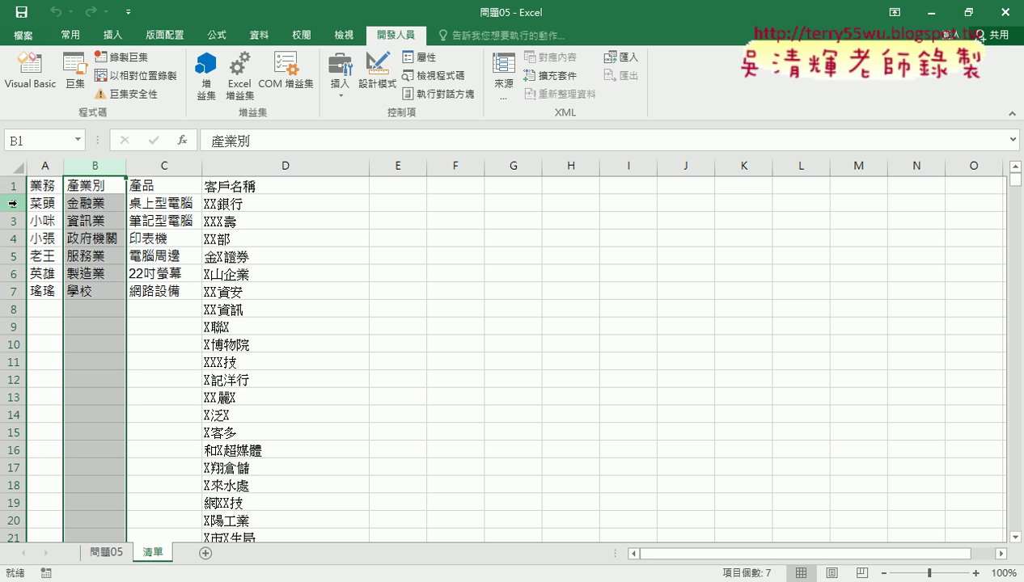
pyautogui.click(15, 204)
pyautogui.click(13, 290)
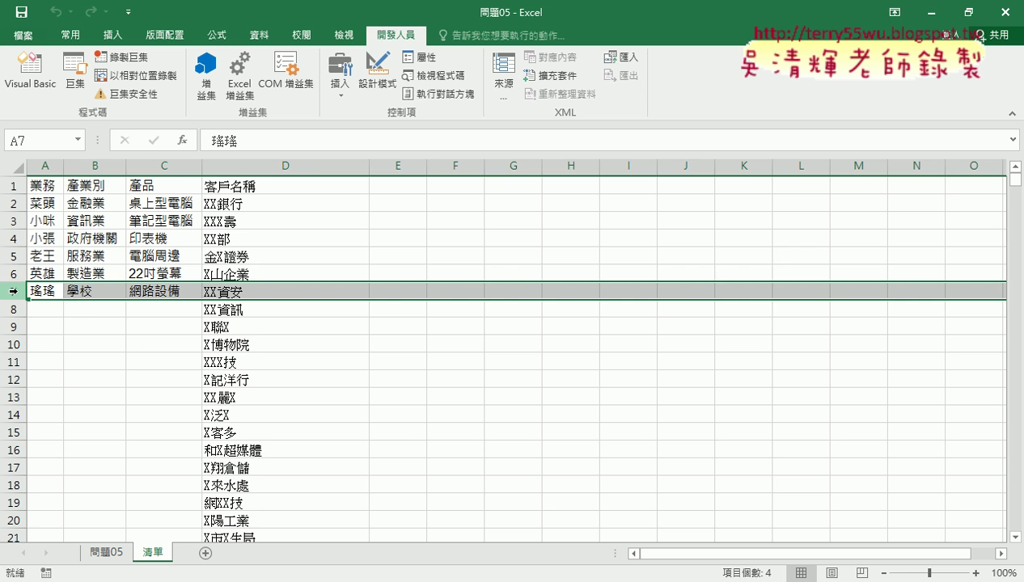
pyautogui.moveTo(45, 204); pyautogui.dragTo(46, 293)
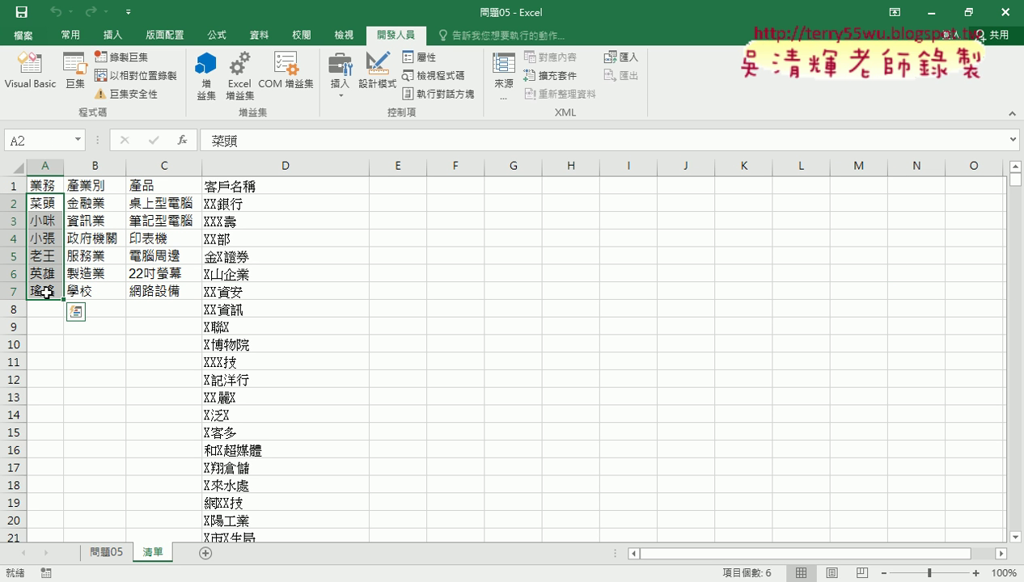
pyautogui.click(104, 552)
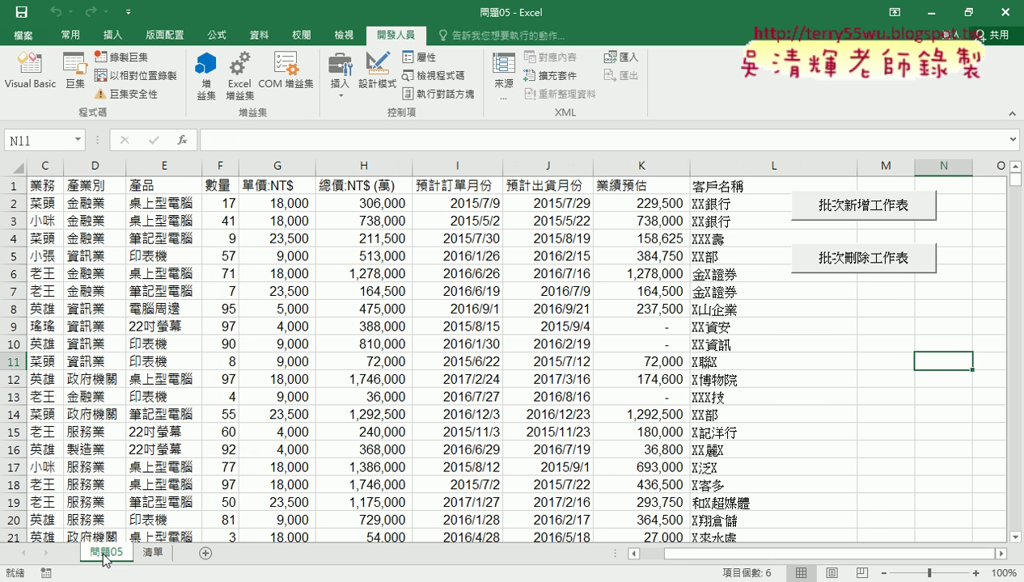
pyautogui.click(30, 71)
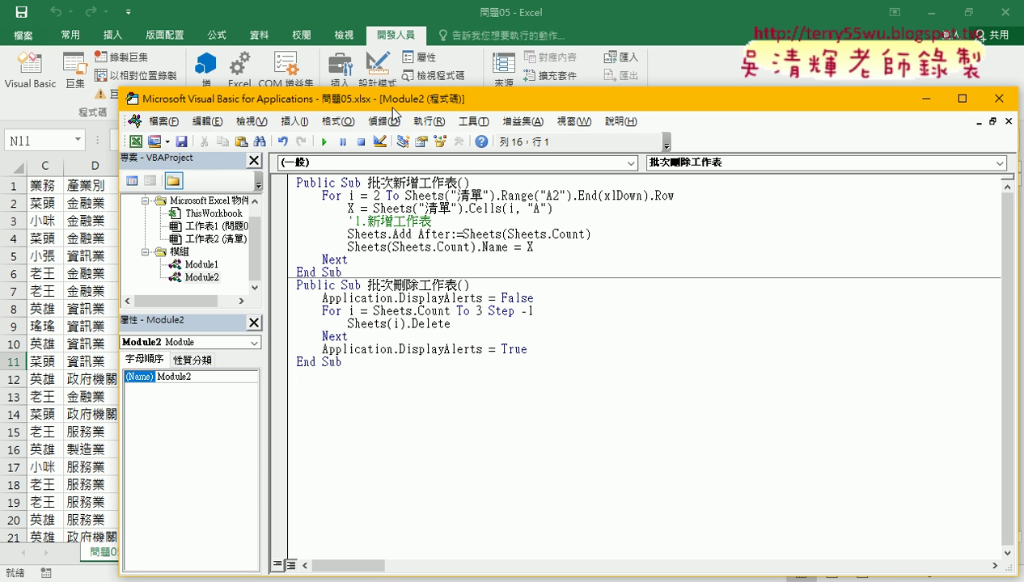
pyautogui.moveTo(399, 104); pyautogui.dragTo(400, 48)
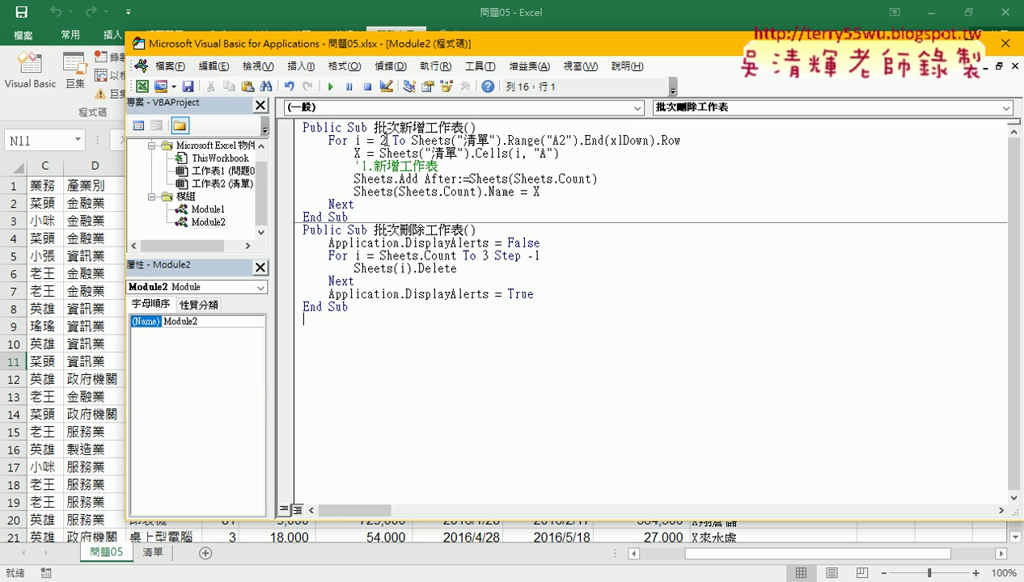
pyautogui.moveTo(413, 140); pyautogui.dragTo(508, 140)
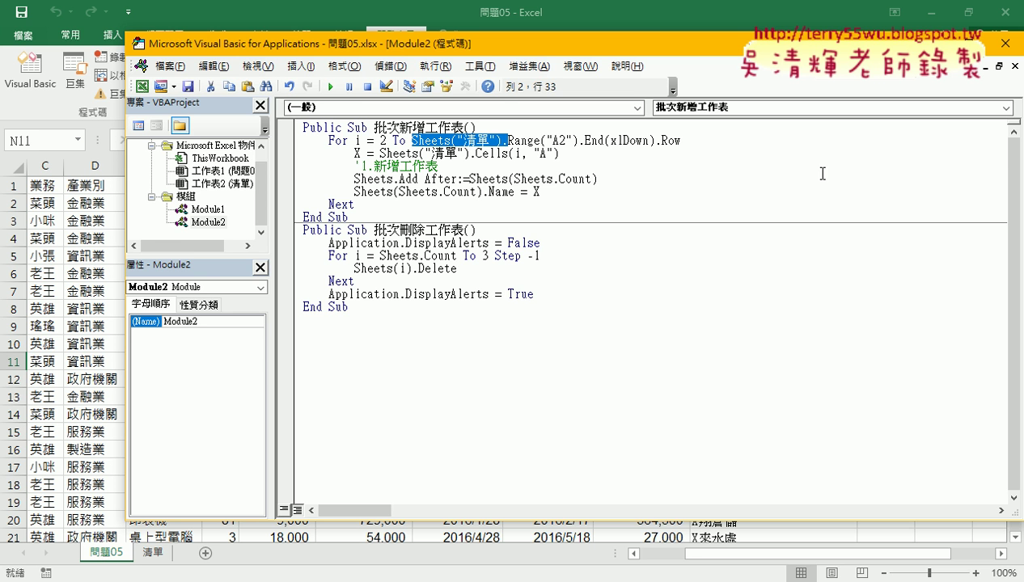
pyautogui.moveTo(841, 45); pyautogui.dragTo(845, 238)
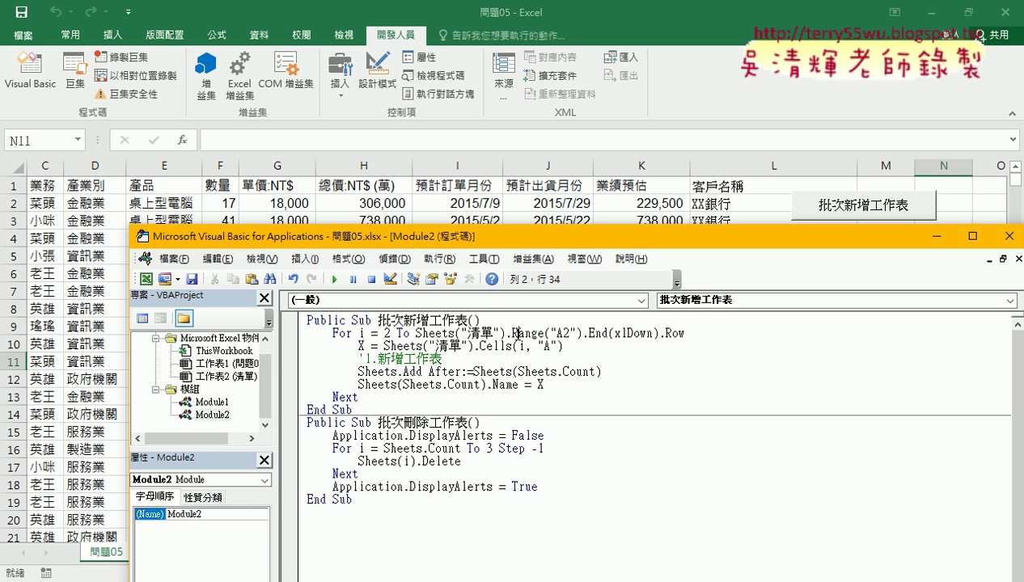
pyautogui.moveTo(512, 332); pyautogui.dragTo(416, 333)
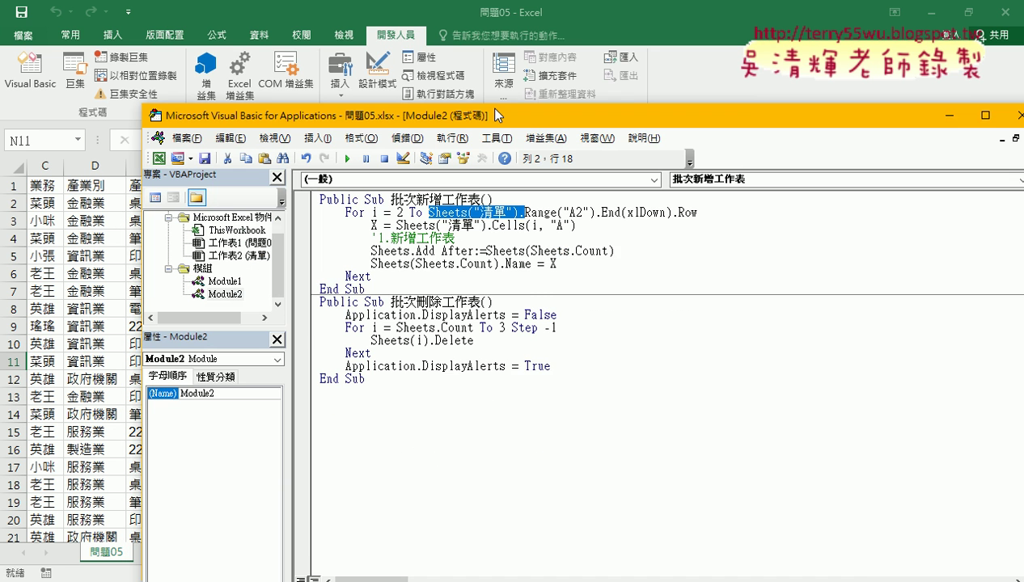
pyautogui.moveTo(480, 237); pyautogui.dragTo(489, 57)
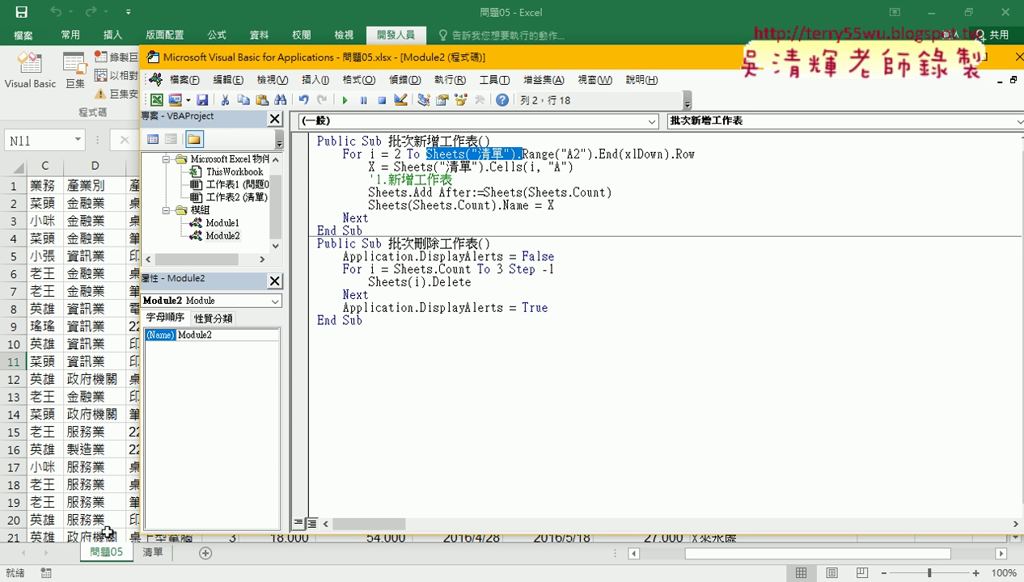
pyautogui.click(530, 154)
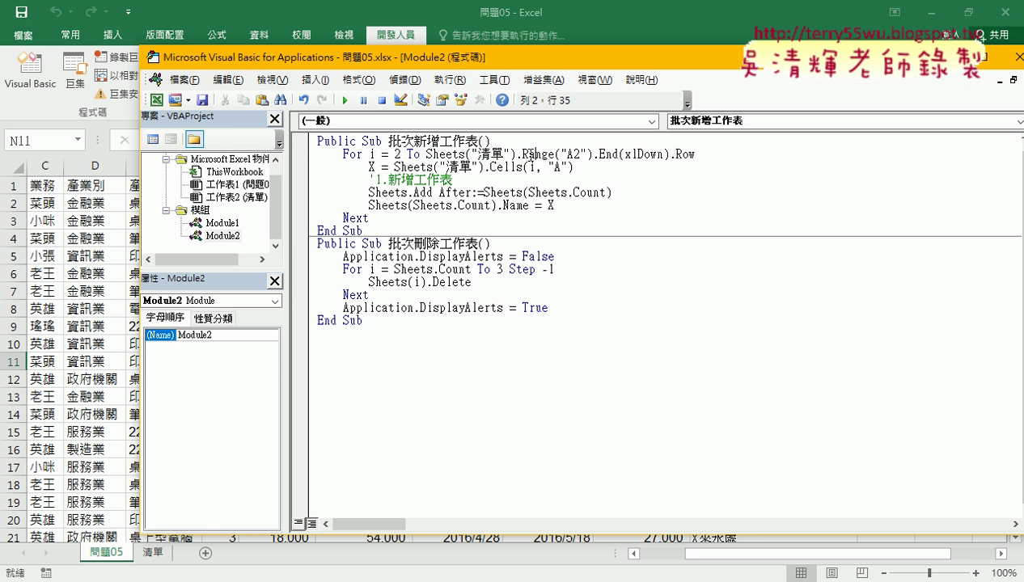
pyautogui.moveTo(522, 154); pyautogui.dragTo(695, 153)
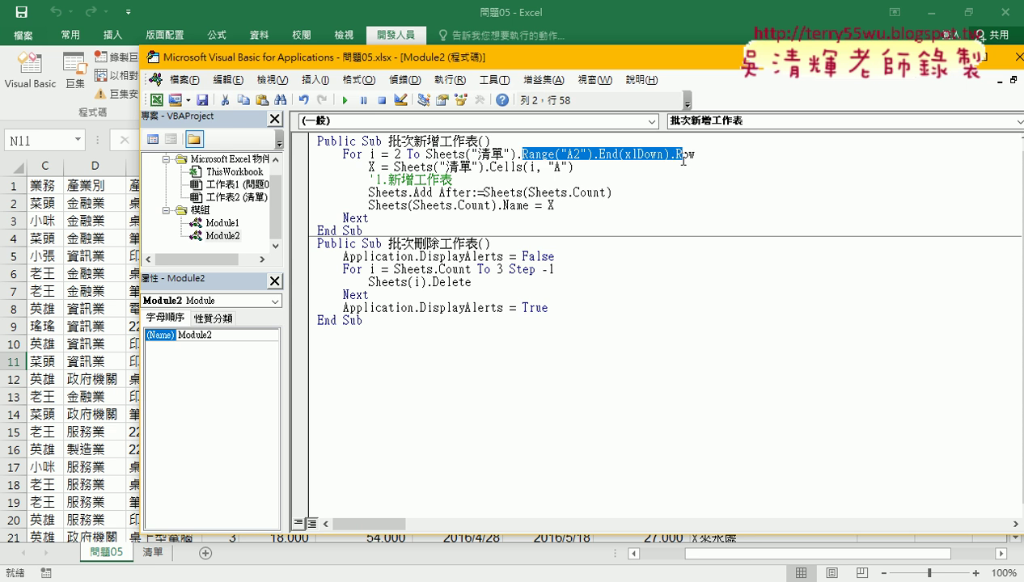
pyautogui.click(149, 553)
pyautogui.click(45, 202)
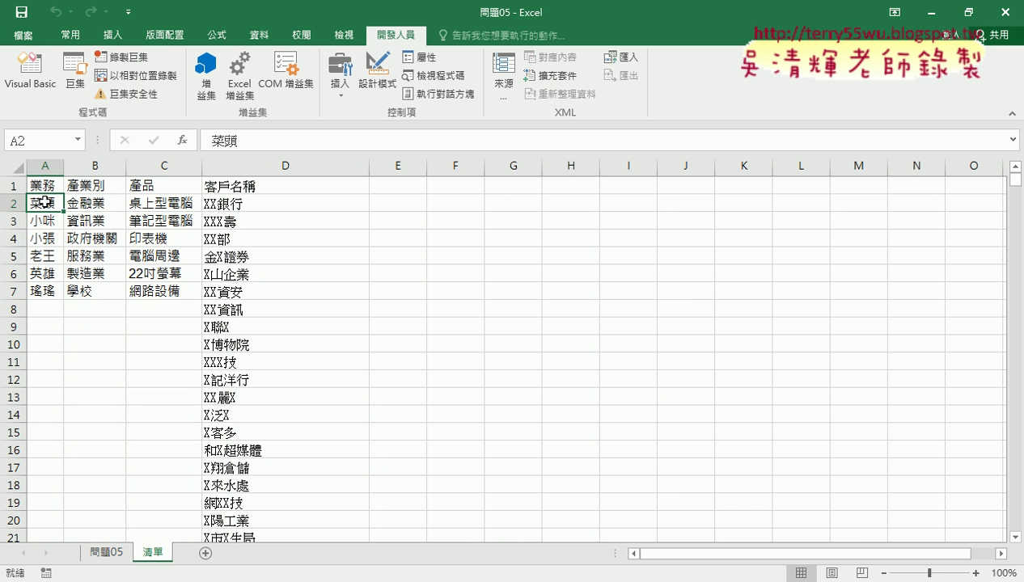
pyautogui.click(39, 290)
pyautogui.moveTo(45, 202); pyautogui.dragTo(43, 293)
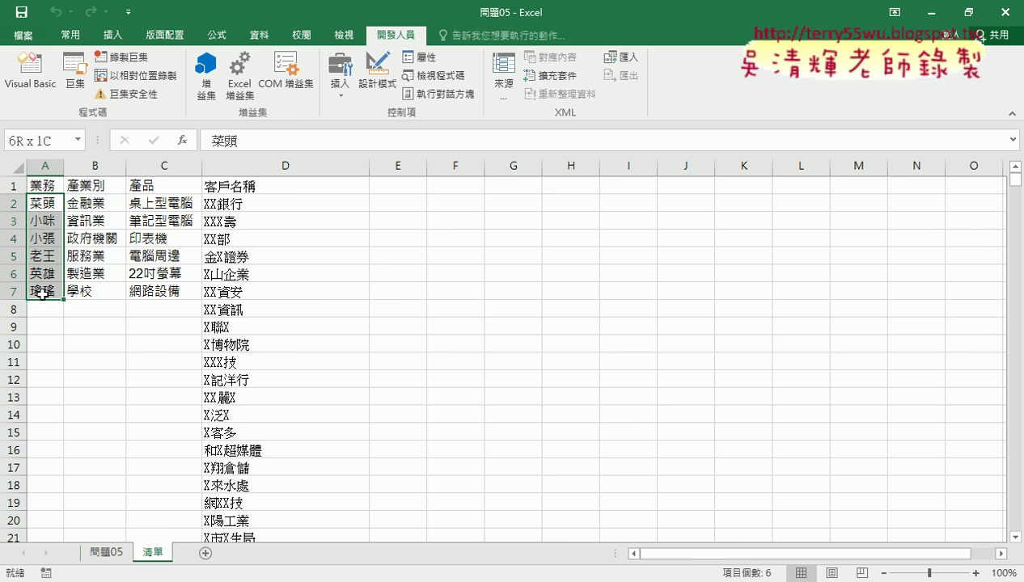
pyautogui.click(108, 552)
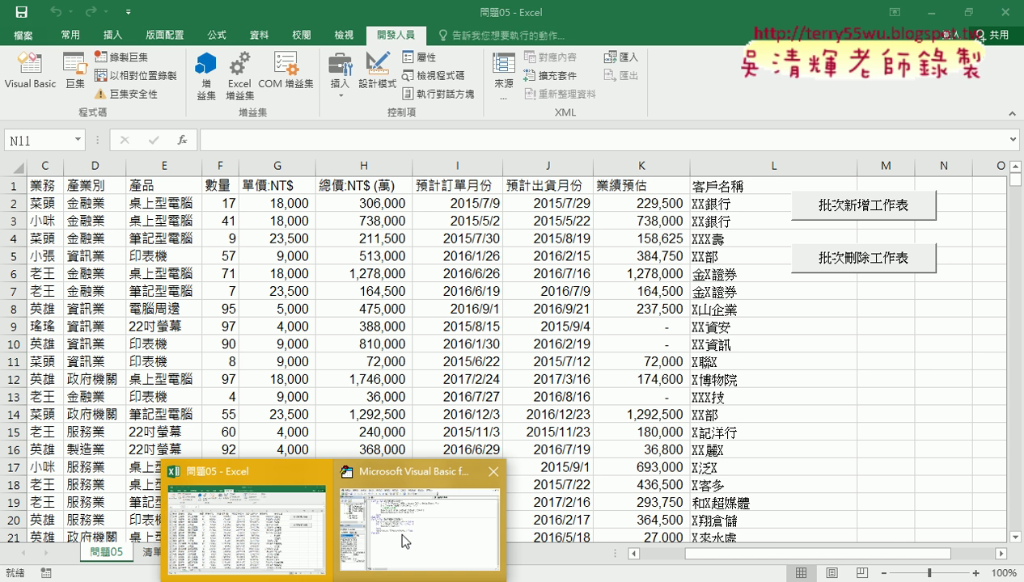
pyautogui.click(402, 530)
pyautogui.moveTo(368, 215); pyautogui.dragTo(315, 215)
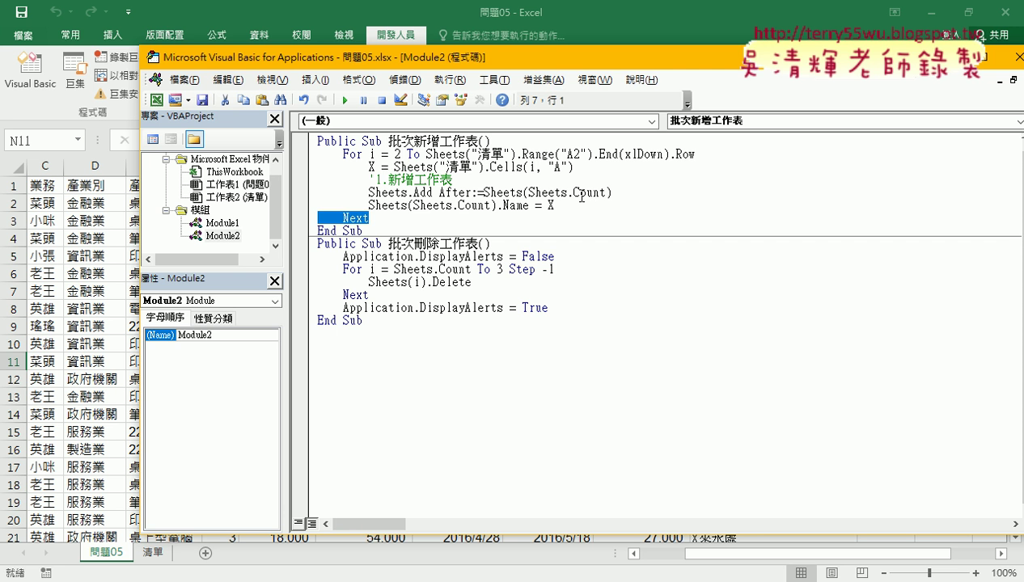
pyautogui.moveTo(388, 167); pyautogui.dragTo(602, 169)
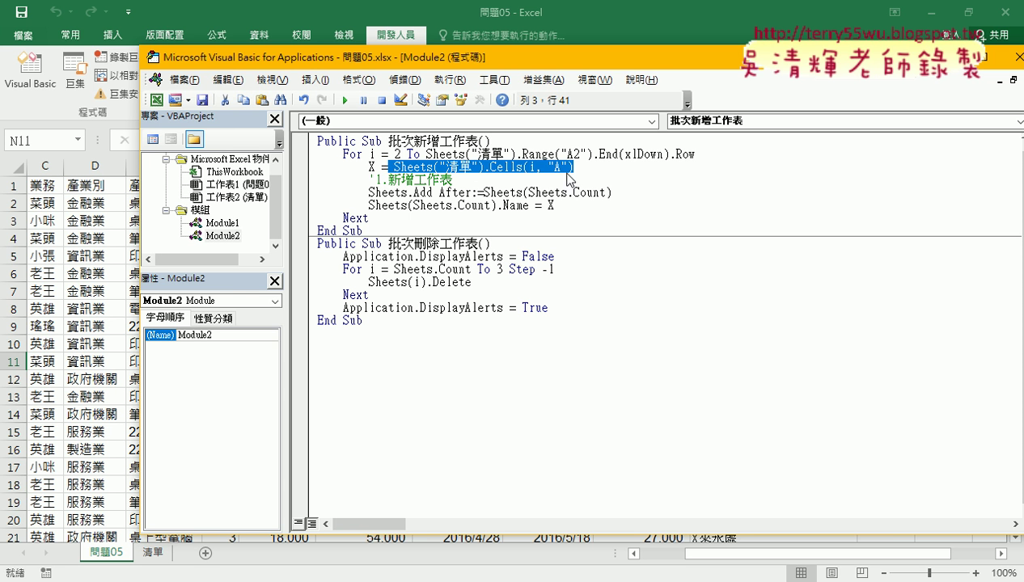
pyautogui.click(420, 167)
pyautogui.moveTo(394, 168); pyautogui.dragTo(486, 170)
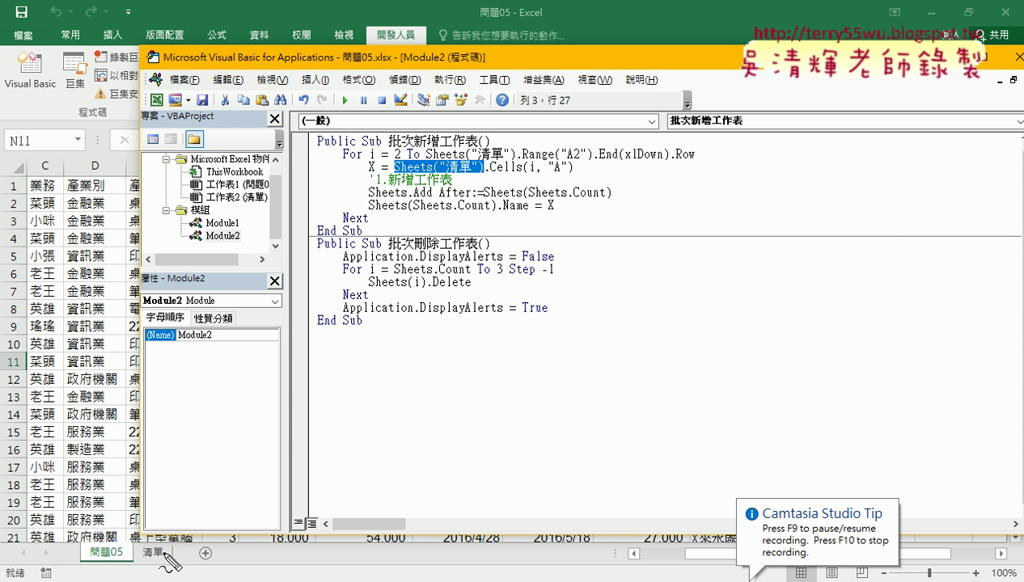
pyautogui.moveTo(181, 550); pyautogui.dragTo(170, 557)
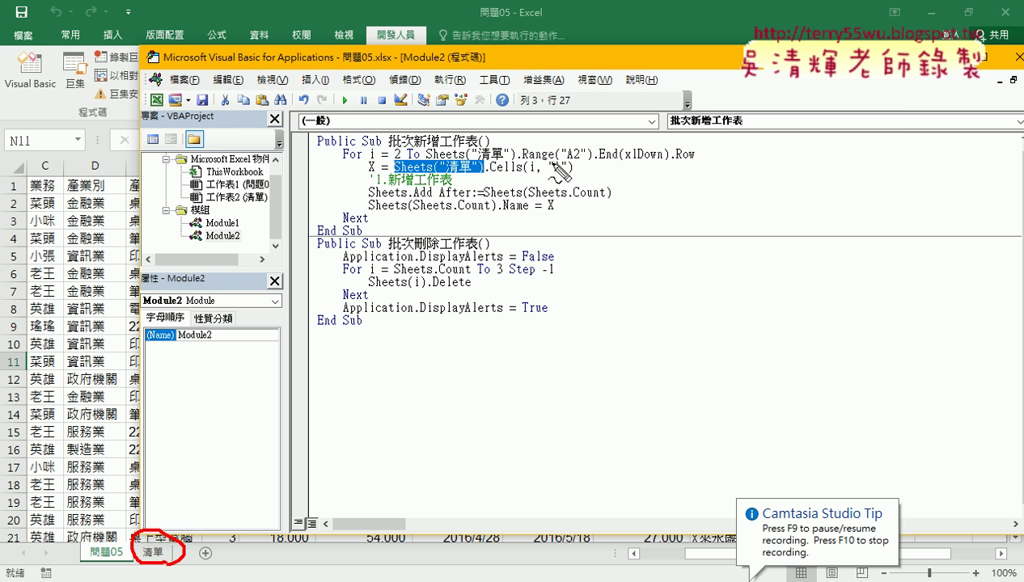
pyautogui.moveTo(489, 173)
pyautogui.mouseDown()
pyautogui.moveTo(570, 171)
pyautogui.moveTo(568, 179)
pyautogui.mouseUp()
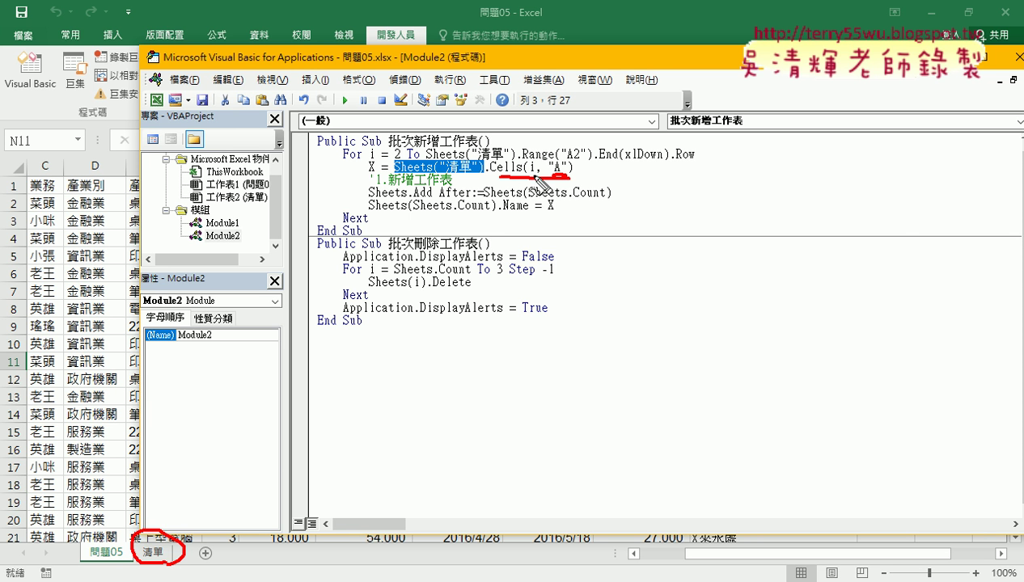
pyautogui.moveTo(396, 160); pyautogui.dragTo(383, 158)
pyautogui.moveTo(550, 162); pyautogui.dragTo(664, 160)
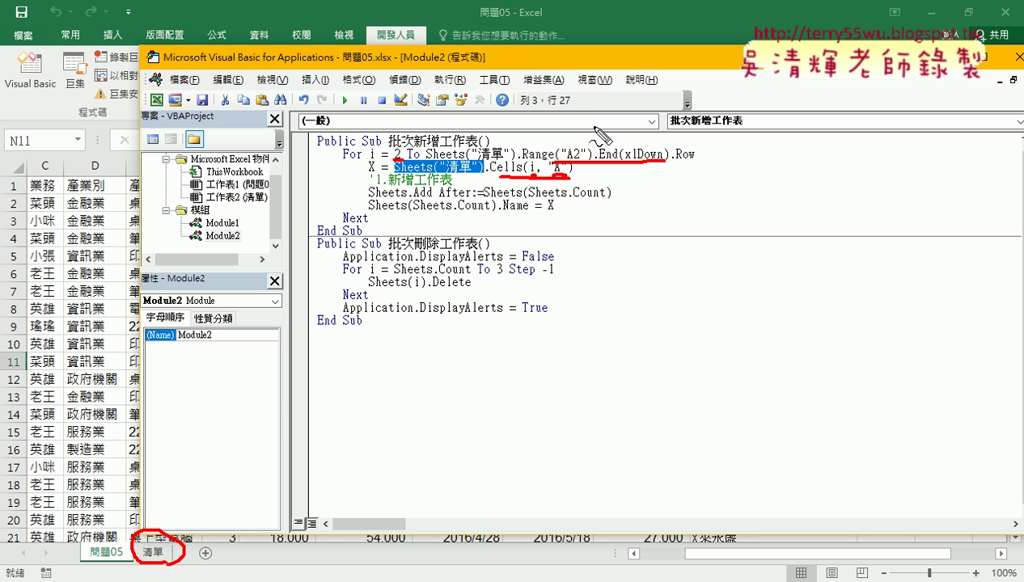
pyautogui.moveTo(594, 129)
pyautogui.mouseDown()
pyautogui.moveTo(603, 115)
pyautogui.moveTo(600, 147)
pyautogui.mouseUp()
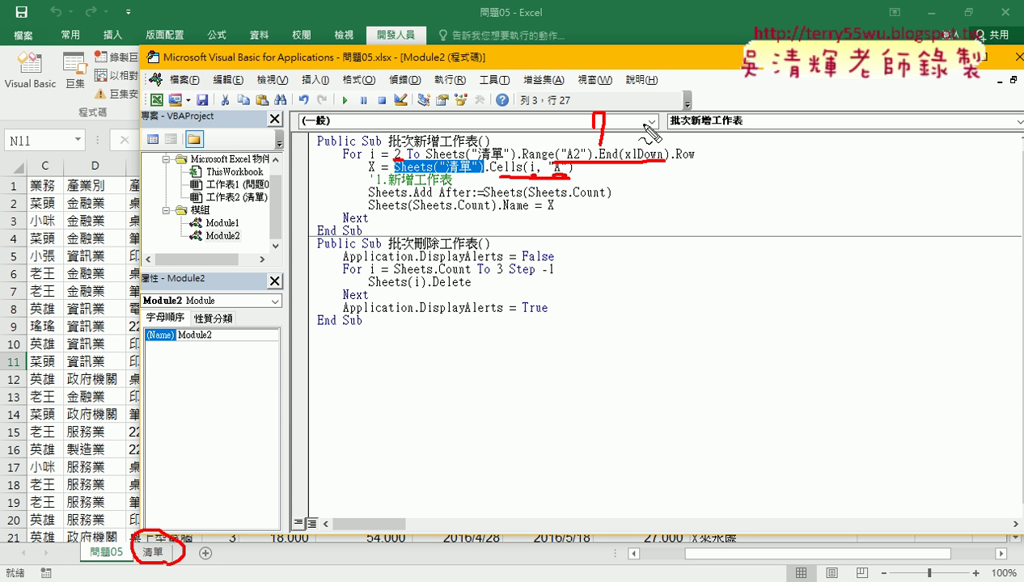
pyautogui.press('Escape')
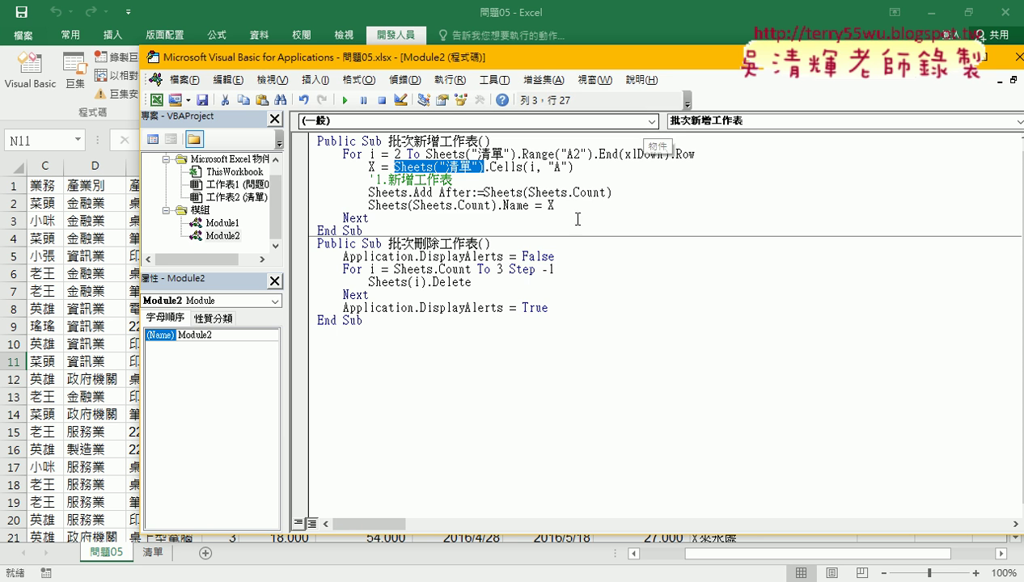
pyautogui.moveTo(562, 209)
pyautogui.mouseDown()
pyautogui.moveTo(298, 195)
pyautogui.moveTo(409, 195)
pyautogui.mouseUp()
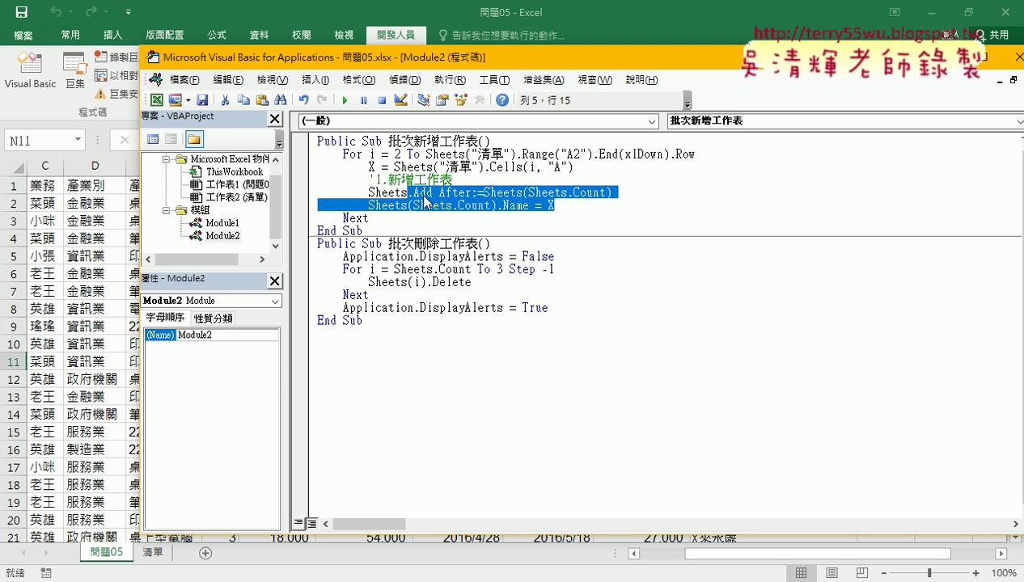
# Rewrite the add statement as Sheets.Add After:=Sheets(Sheets.Count)
pyautogui.press('Delete')
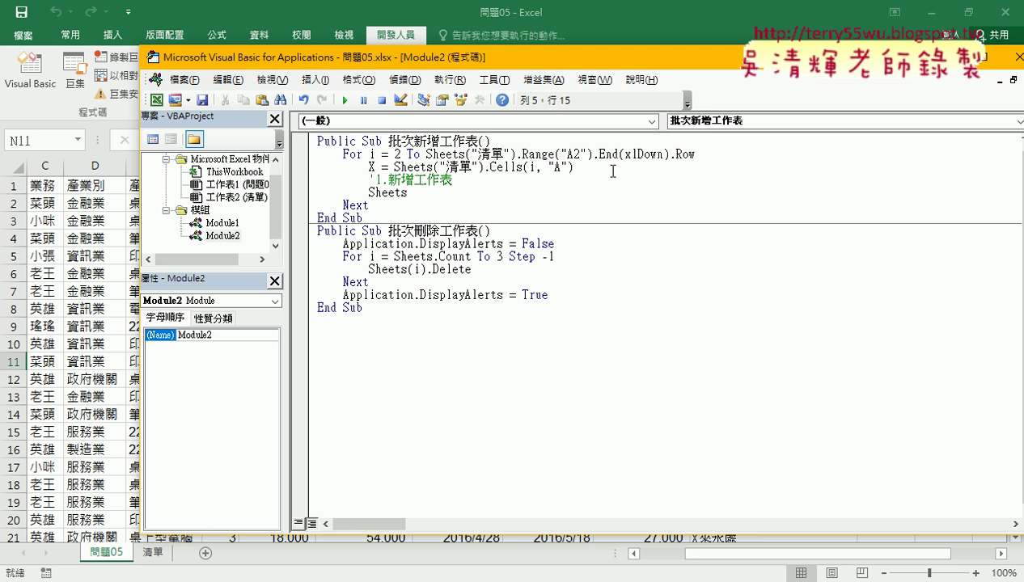
pyautogui.moveTo(574, 167)
pyautogui.mouseDown()
pyautogui.moveTo(407, 154)
pyautogui.moveTo(393, 167)
pyautogui.mouseUp()
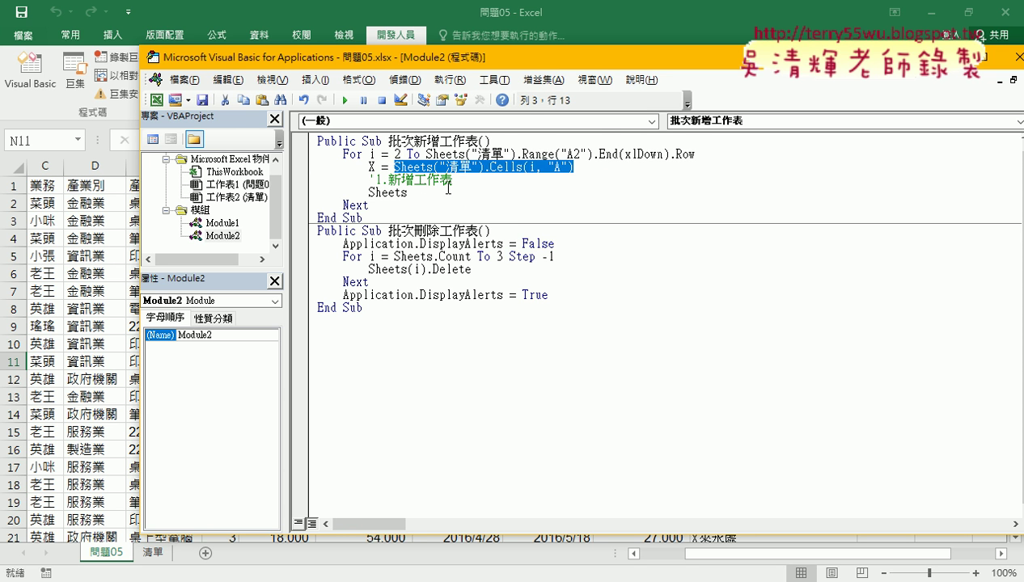
pyautogui.click(457, 193)
pyautogui.write('.')
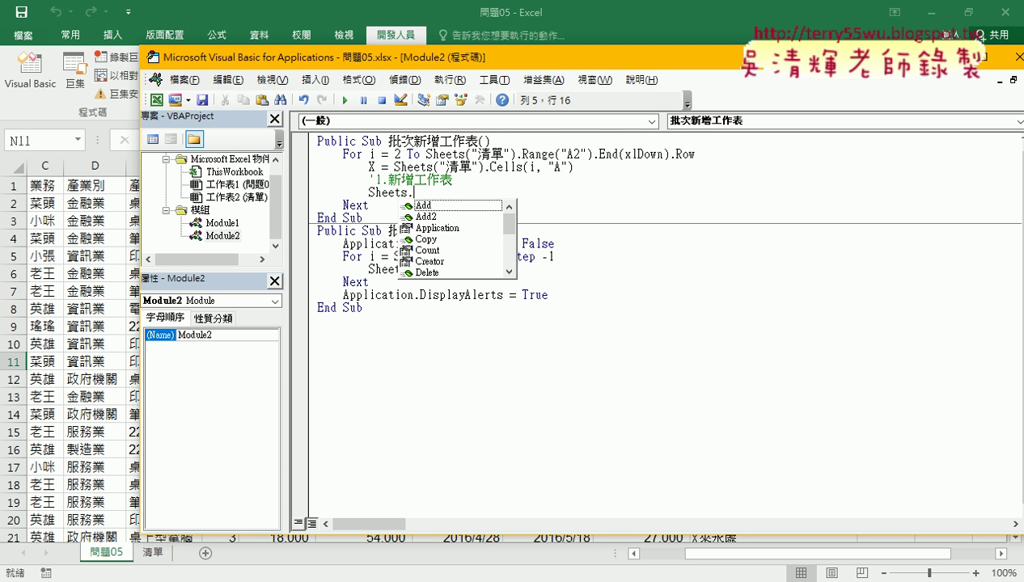
pyautogui.press('Down')
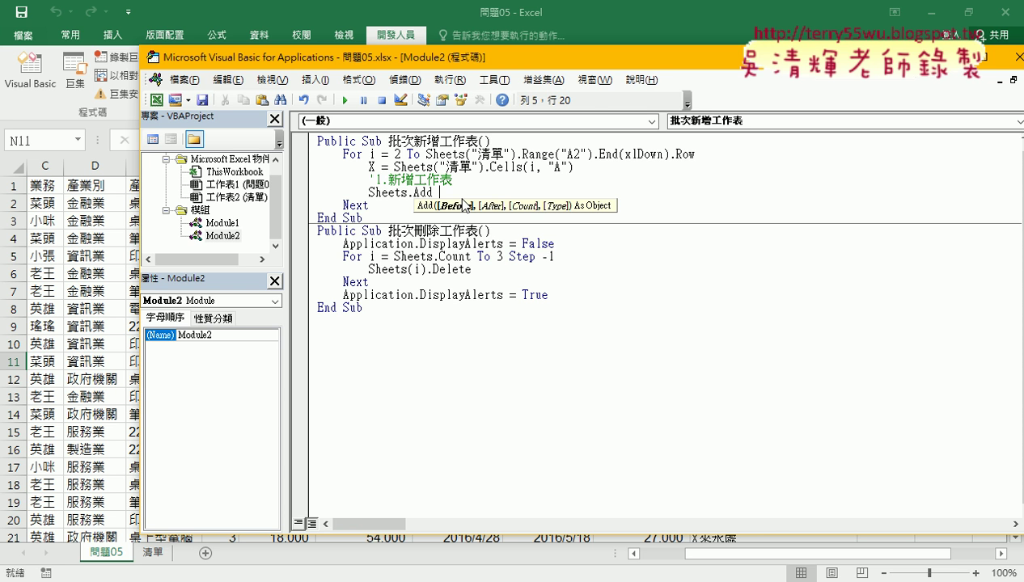
pyautogui.write('Y')
pyautogui.write(':=')
pyautogui.press('Escape')
pyautogui.write('af')
pyautogui.write('ter:=')
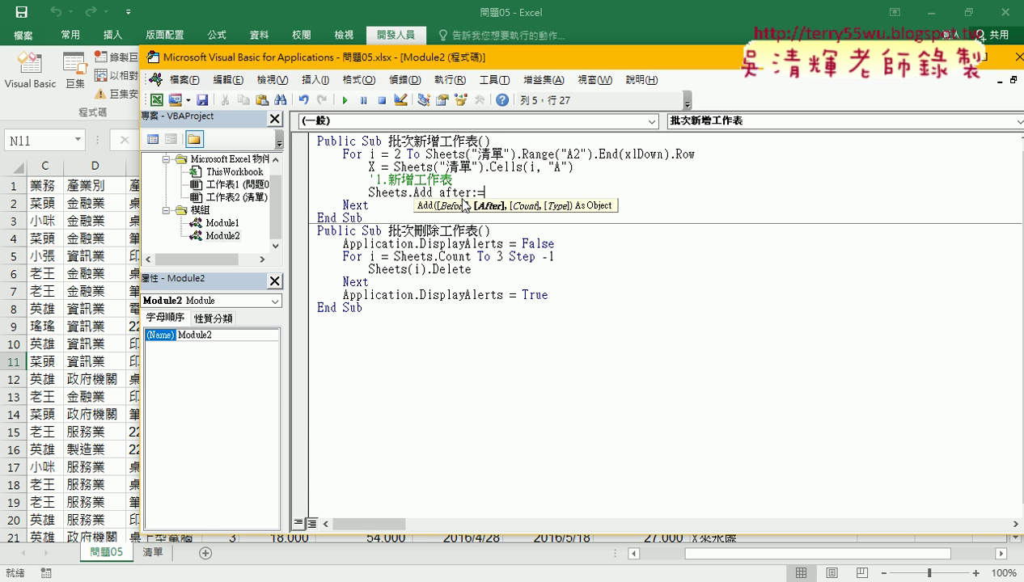
pyautogui.write('sh')
pyautogui.write('eets')
pyautogui.write('(')
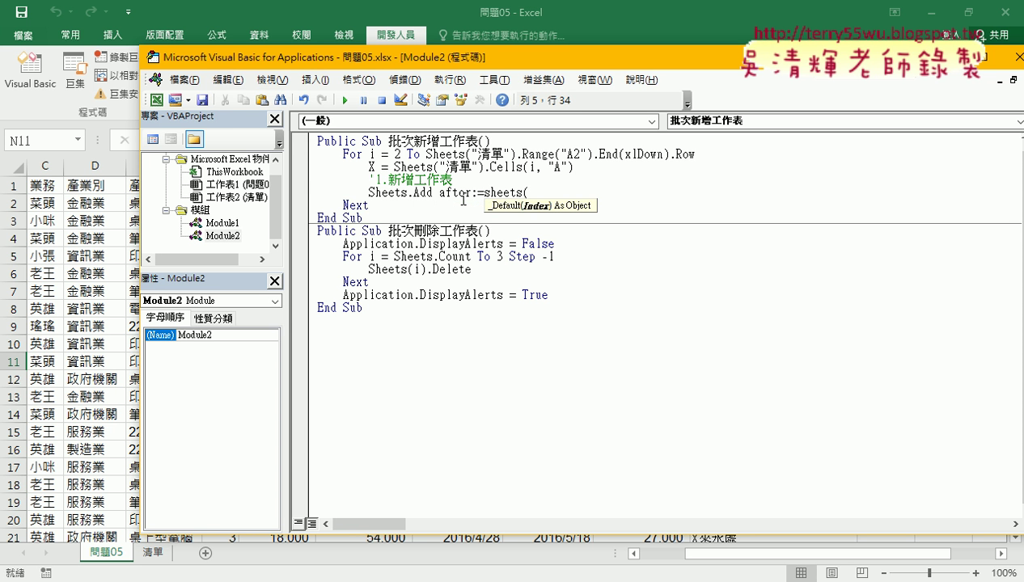
pyautogui.write('shee')
pyautogui.write('ts.')
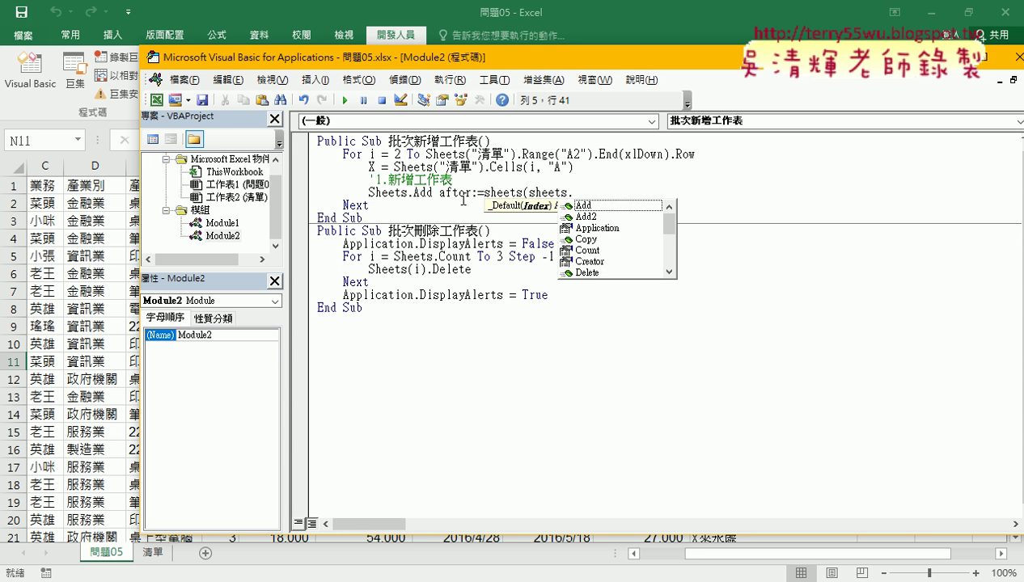
pyautogui.press('Down')
pyautogui.press('Down')
pyautogui.press('Down')
pyautogui.press('Down')
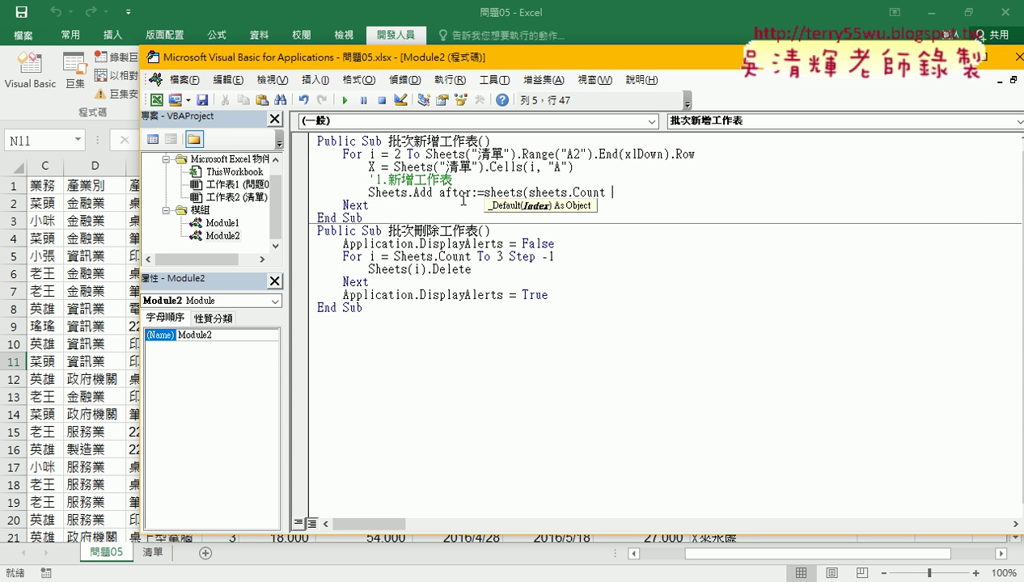
pyautogui.write(')')
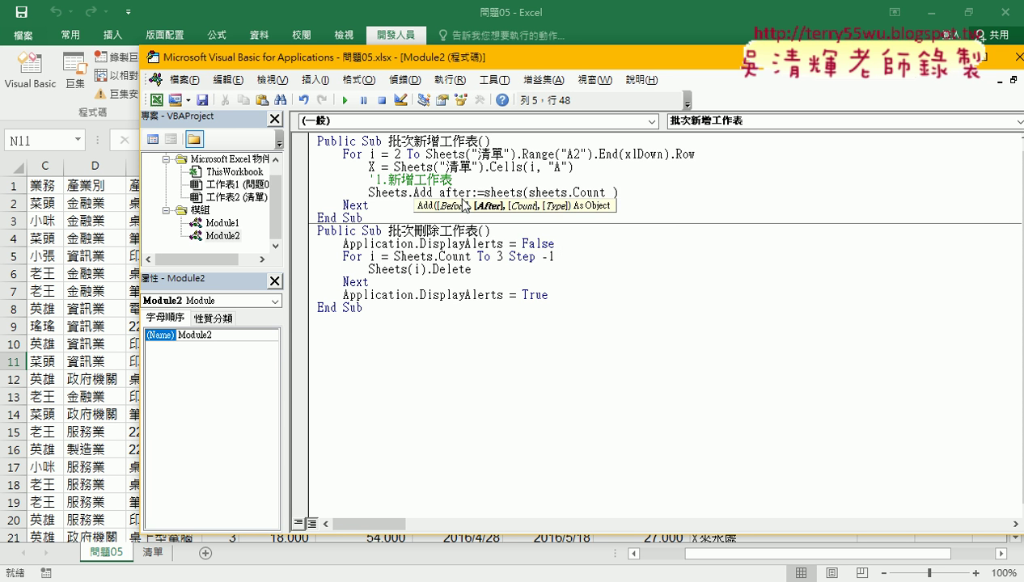
pyautogui.press('Return')
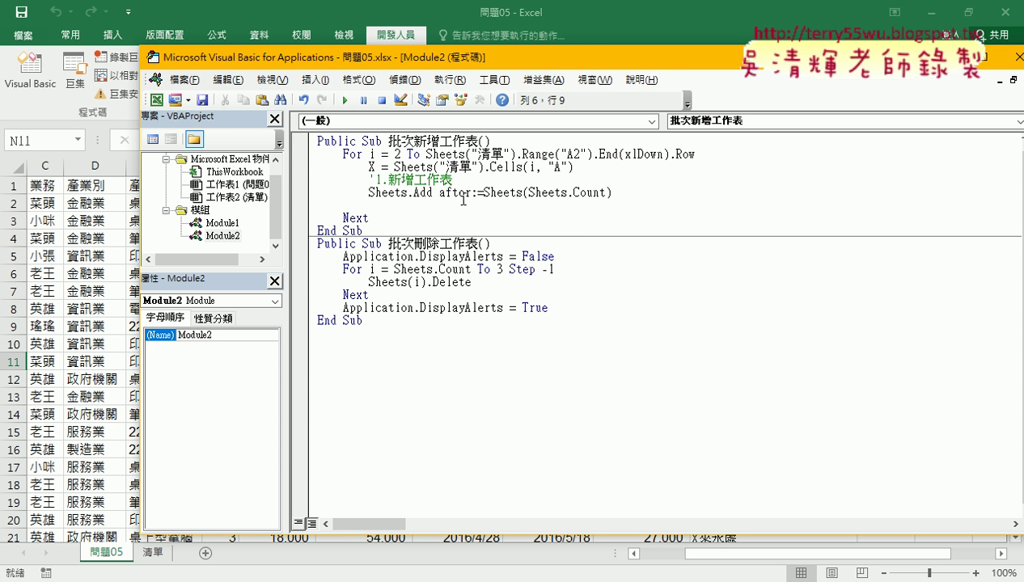
# Capitalize After and add the line Sheets(Sheets.Count).Name = X below it
pyautogui.moveTo(446, 192); pyautogui.dragTo(439, 192)
pyautogui.write('A')
pyautogui.moveTo(484, 192); pyautogui.dragTo(612, 193)
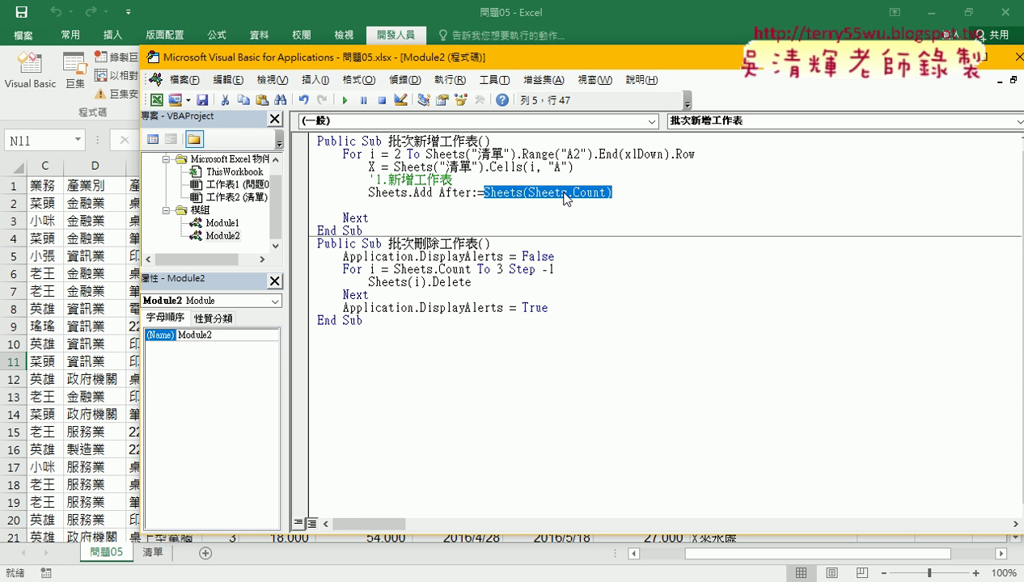
pyautogui.moveTo(567, 198); pyautogui.dragTo(523, 214)
pyautogui.write('.')
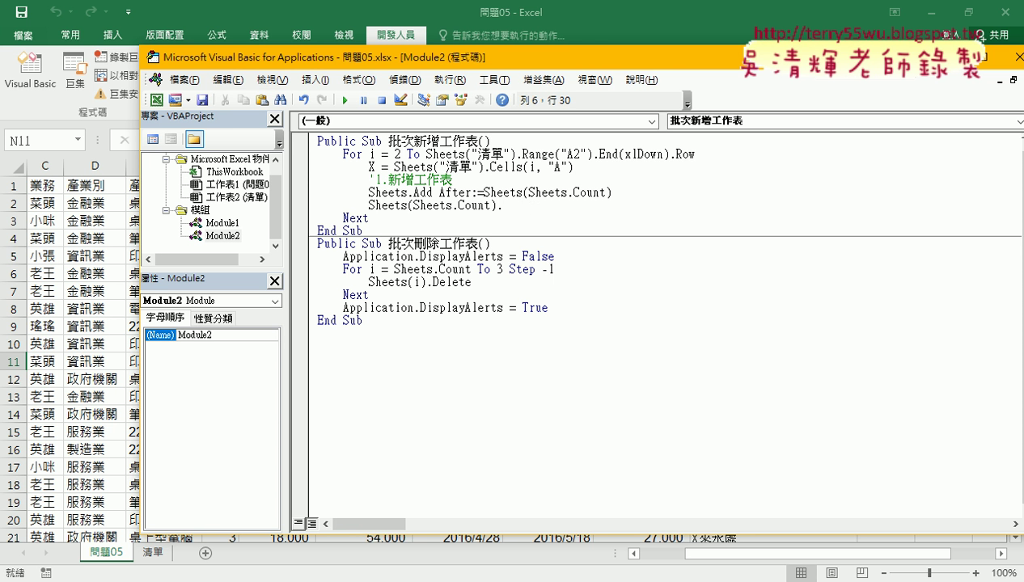
pyautogui.write('name')
pyautogui.write('=')
pyautogui.write('X')
pyautogui.moveTo(574, 167); pyautogui.dragTo(394, 166)
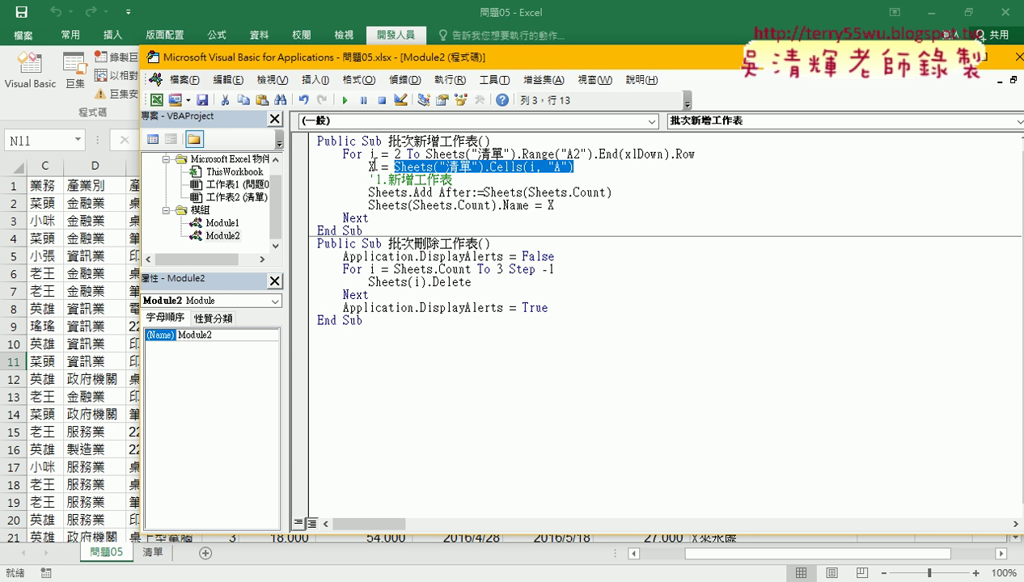
# Step with F8 through the add-sheets macro until the first sheet 菜頭 is added and named
pyautogui.click(372, 167)
pyautogui.moveTo(394, 167); pyautogui.dragTo(574, 166)
pyautogui.click(491, 193)
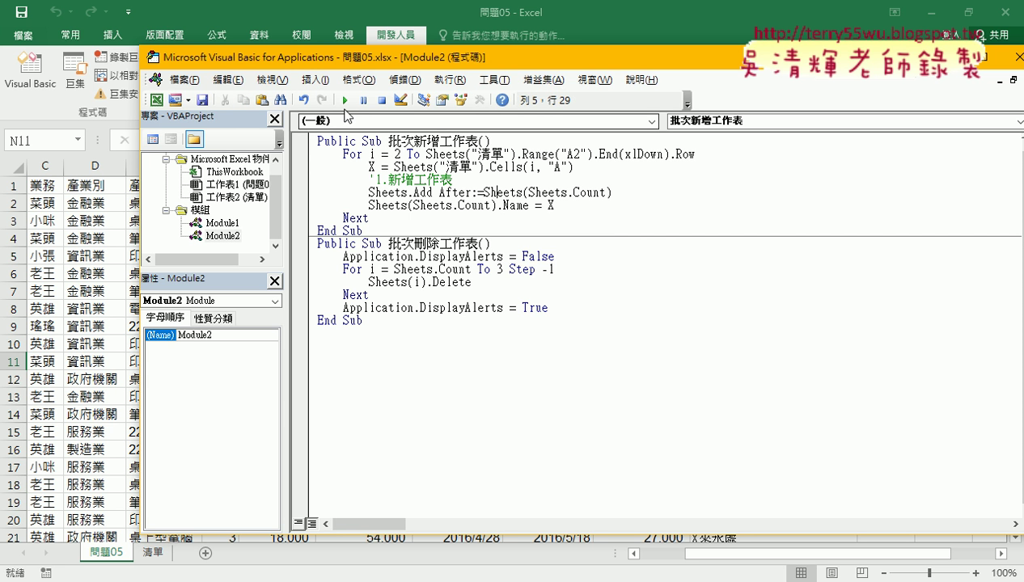
pyautogui.press('F8')
pyautogui.press('F8')
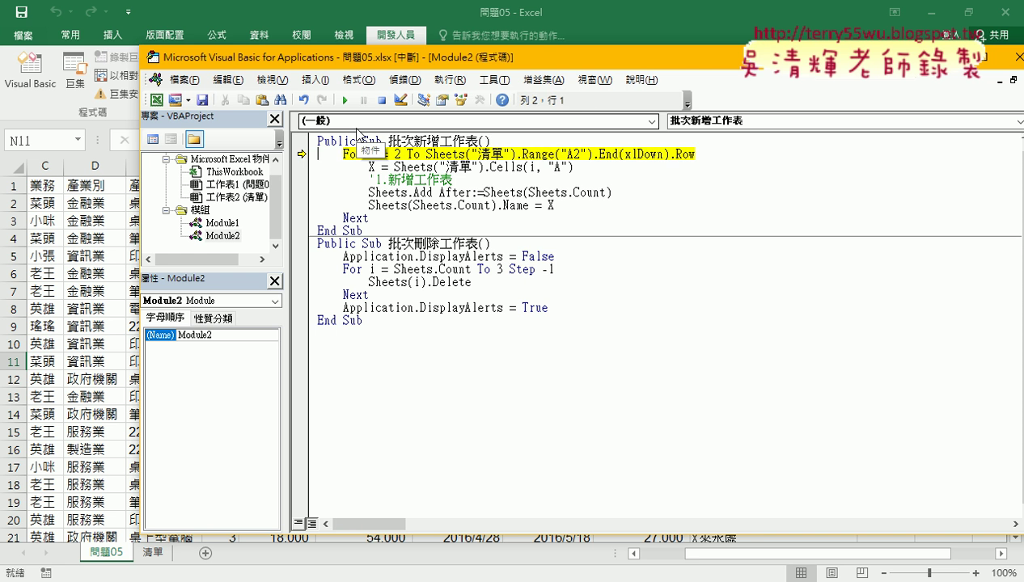
pyautogui.press('F8')
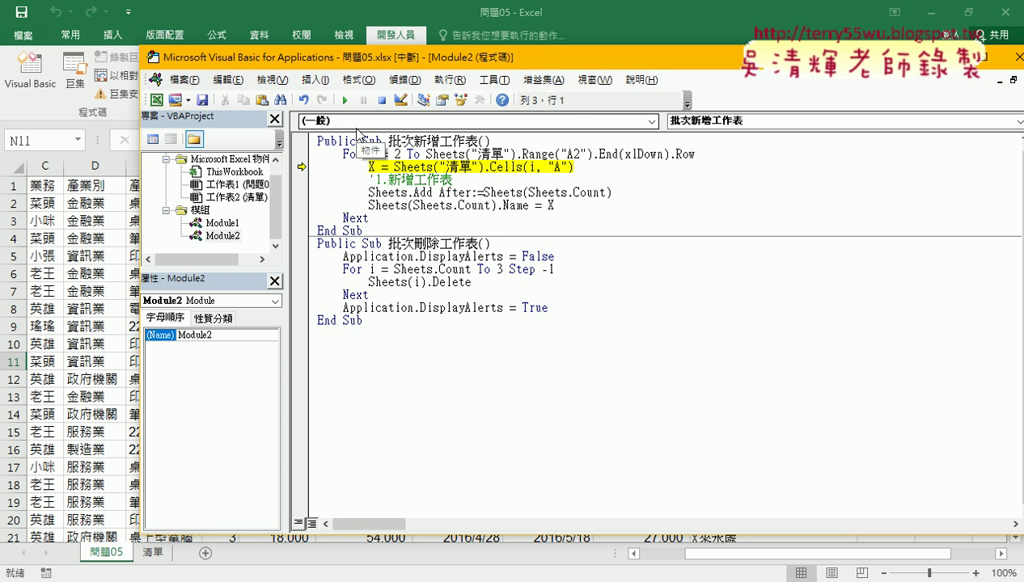
pyautogui.press('F8')
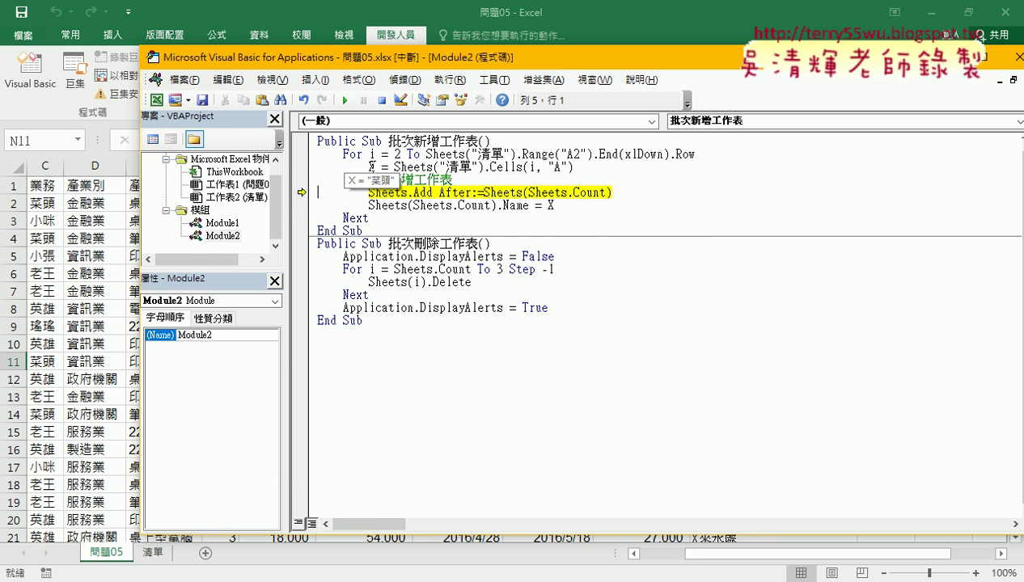
pyautogui.press('F8')
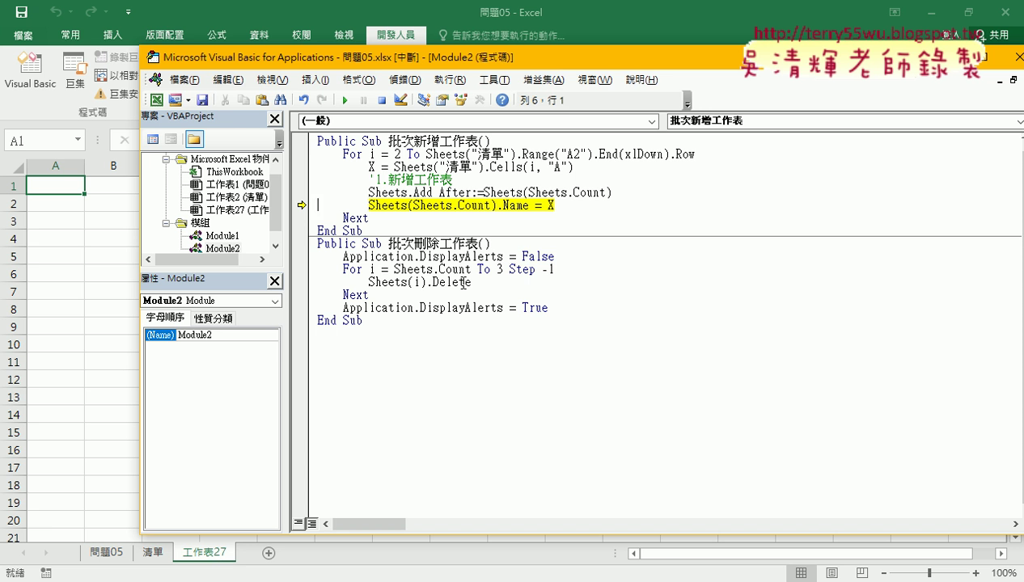
pyautogui.moveTo(612, 194); pyautogui.dragTo(370, 194)
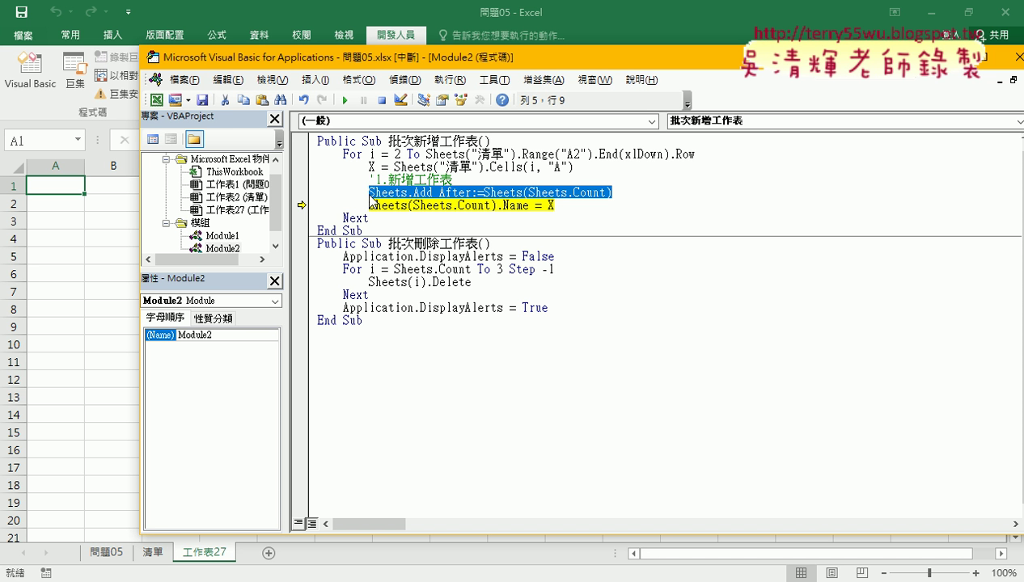
pyautogui.moveTo(550, 205)
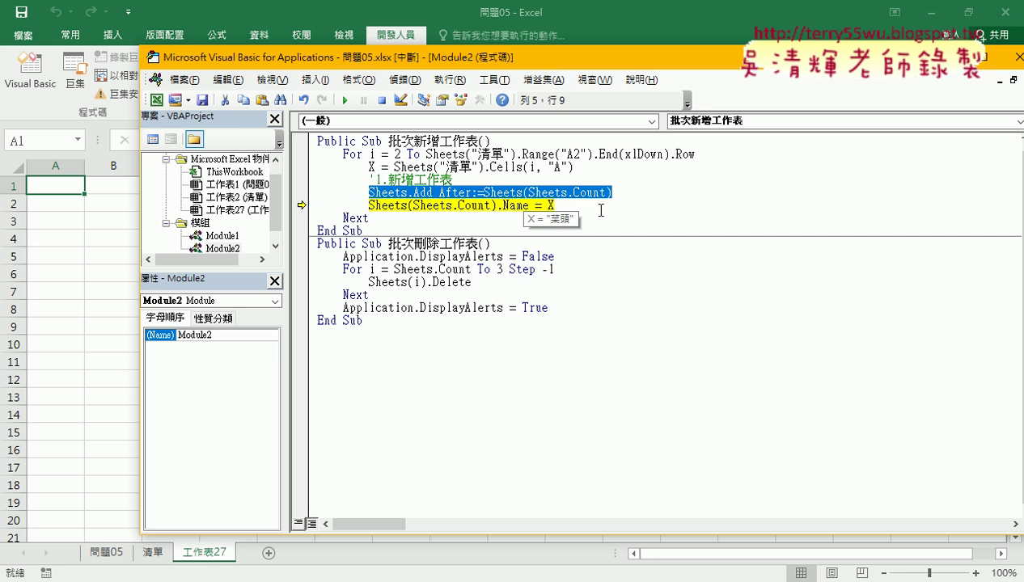
pyautogui.press('F8')
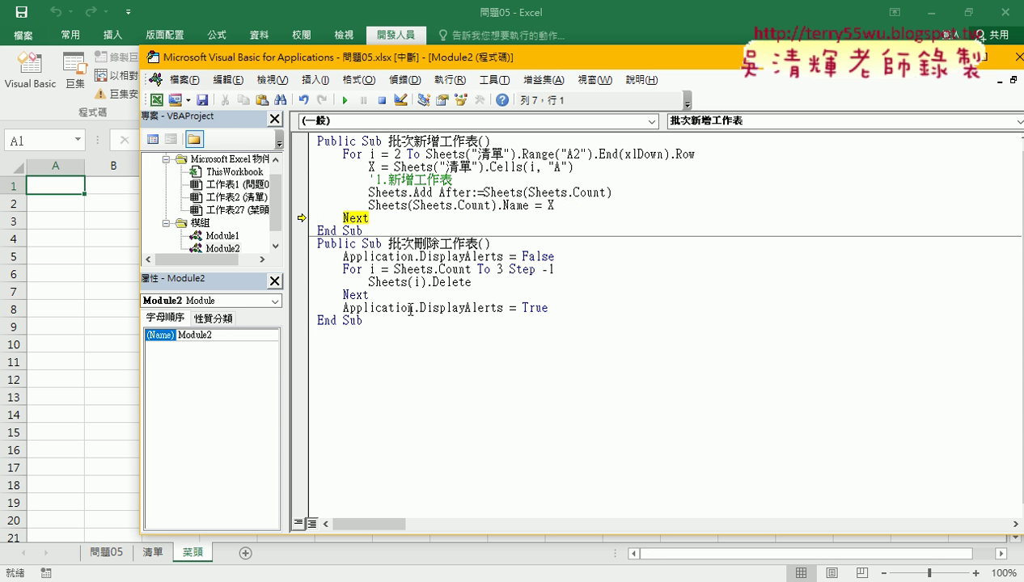
pyautogui.moveTo(449, 205)
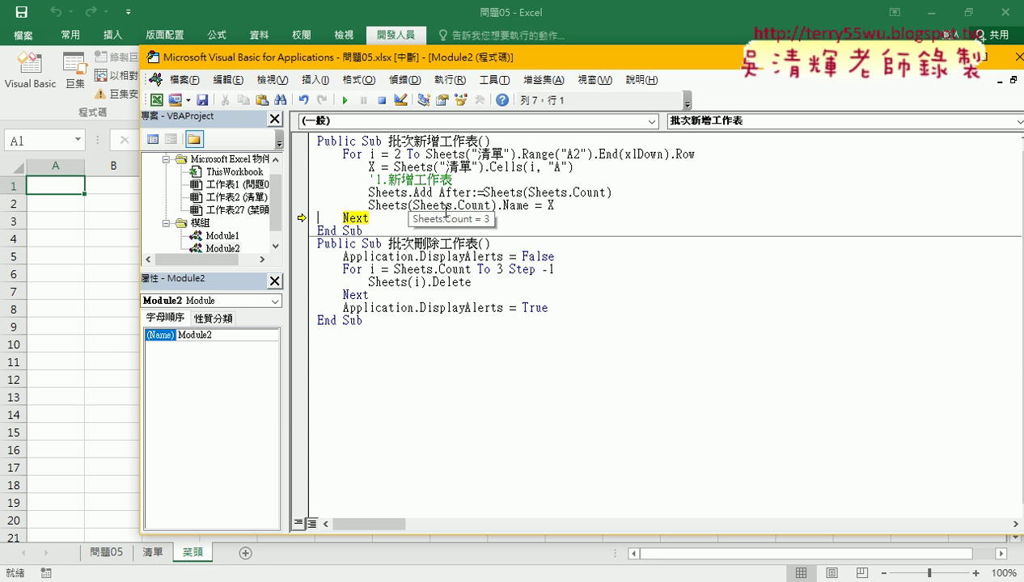
# Keep stepping through the loop to create 小咪 through 瑤瑤 and reach End Sub
pyautogui.press('F8')
pyautogui.press('F8')
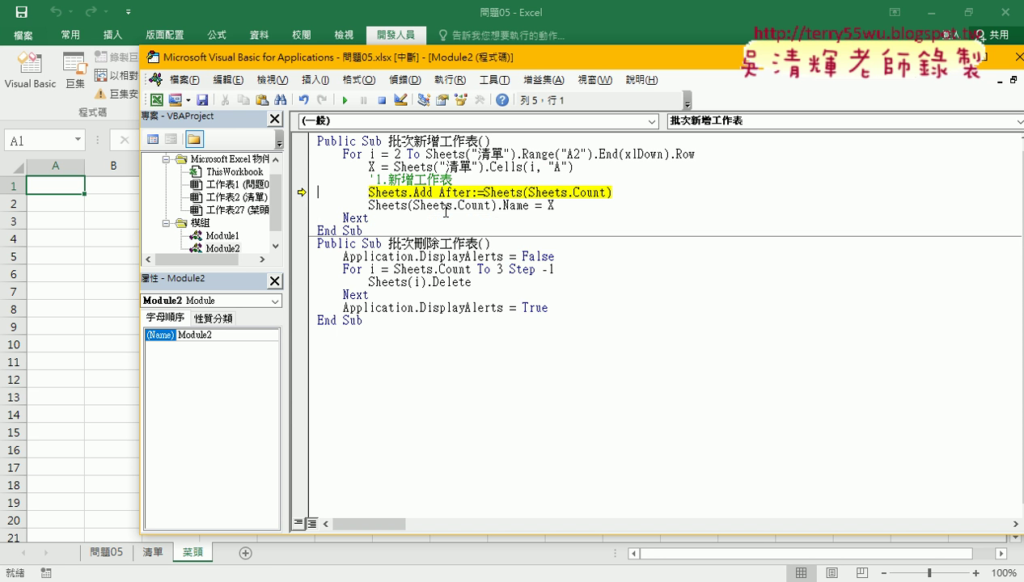
pyautogui.press('F8')
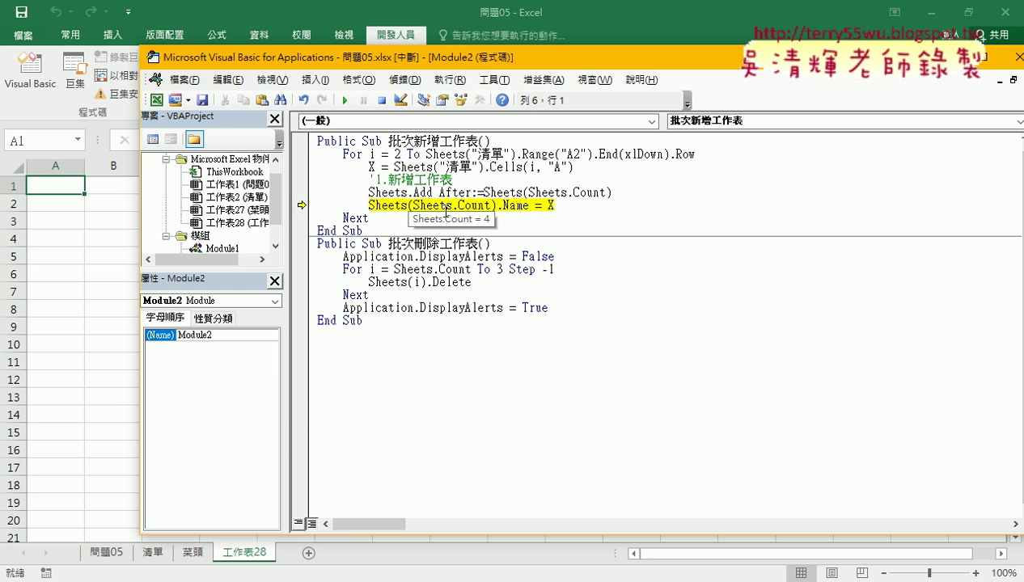
pyautogui.press('F8')
pyautogui.press('F8')
pyautogui.press('F8')
pyautogui.press('F8')
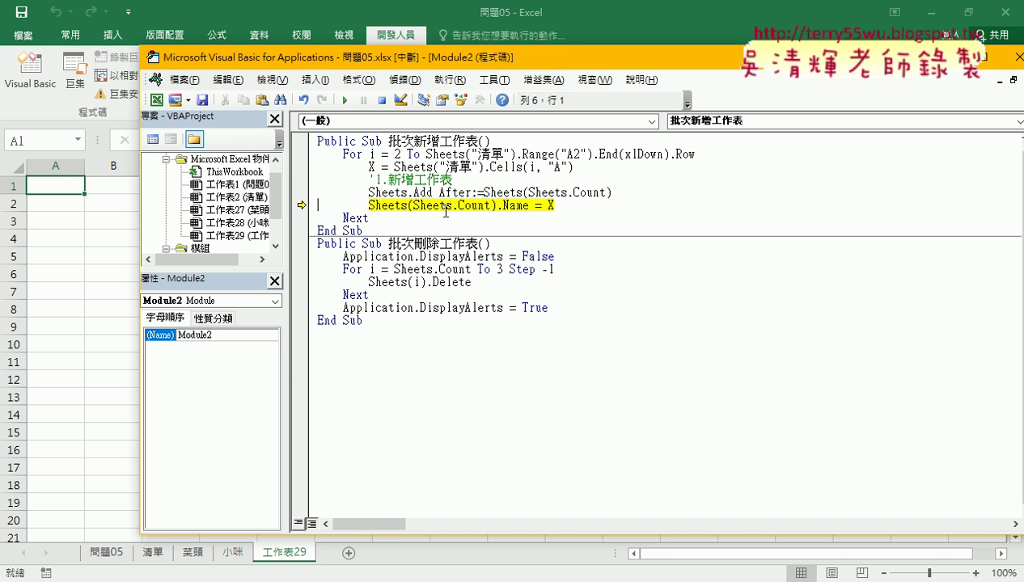
pyautogui.press('F8')
pyautogui.press('F8')
pyautogui.press('F8')
pyautogui.press('F8')
pyautogui.press('F8')
pyautogui.press('F8')
pyautogui.press('F8')
pyautogui.press('F8')
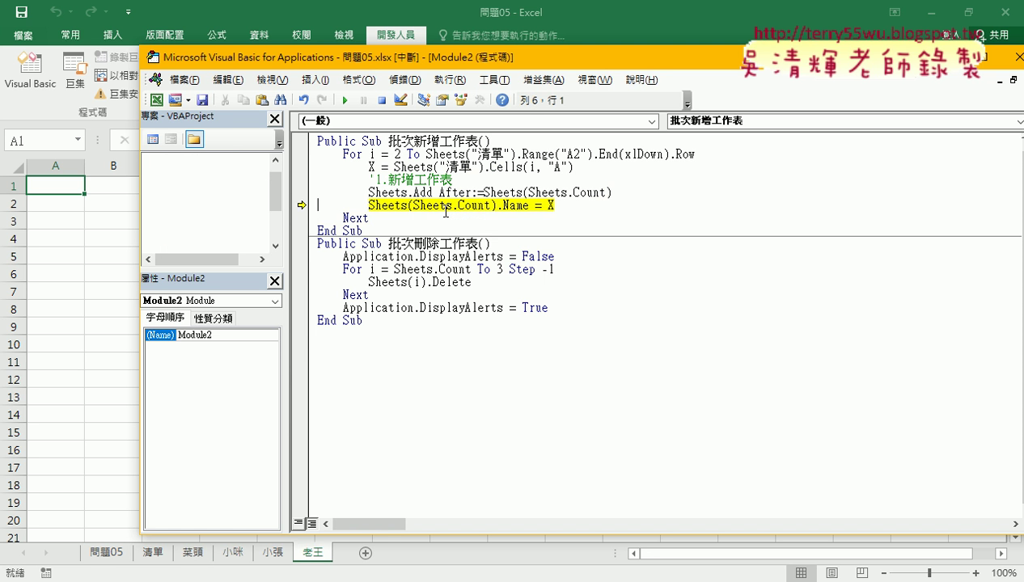
pyautogui.press('F8')
pyautogui.press('F8')
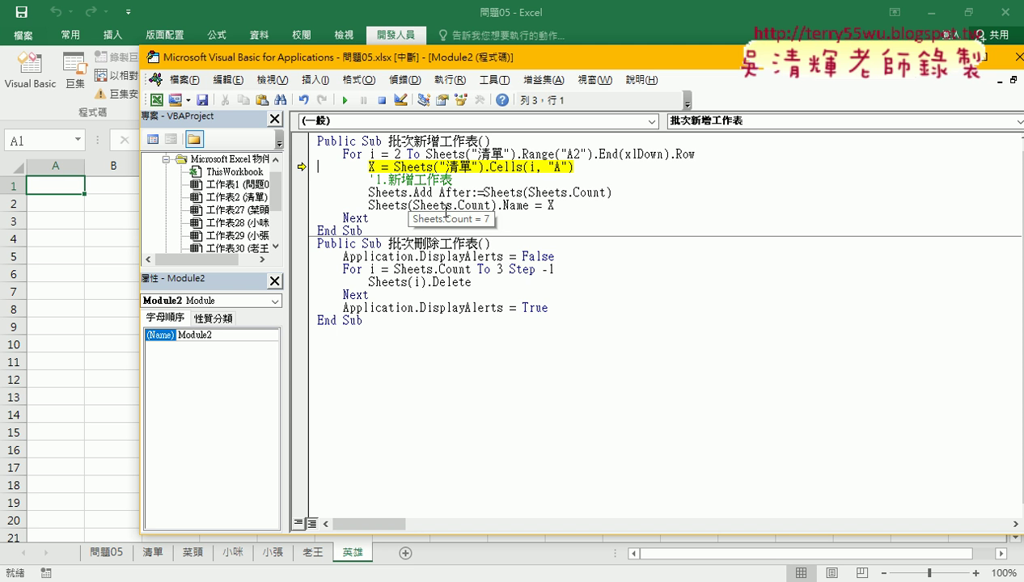
pyautogui.press('F8')
pyautogui.press('F8')
pyautogui.press('F8')
pyautogui.press('F8')
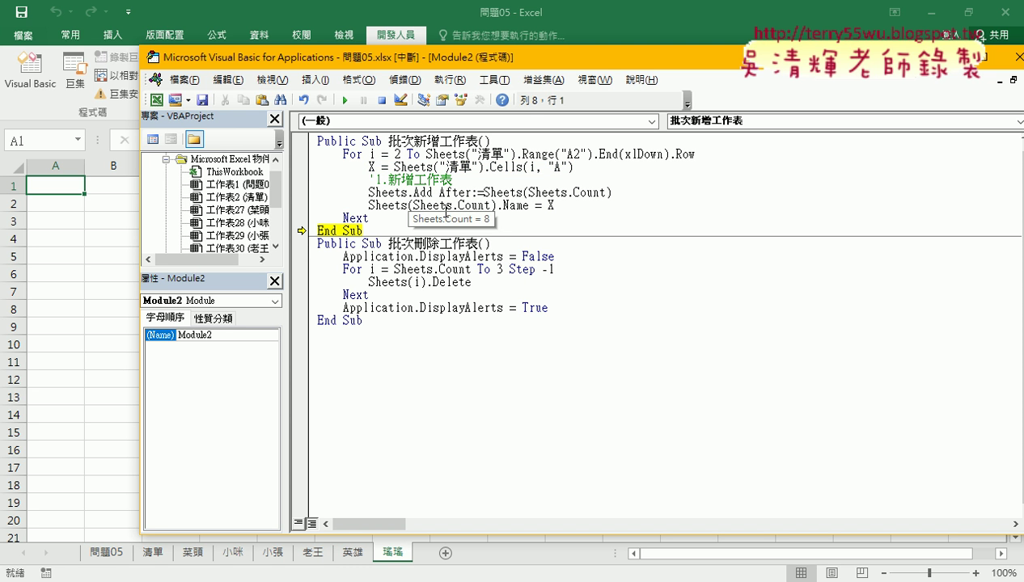
pyautogui.press('F8')
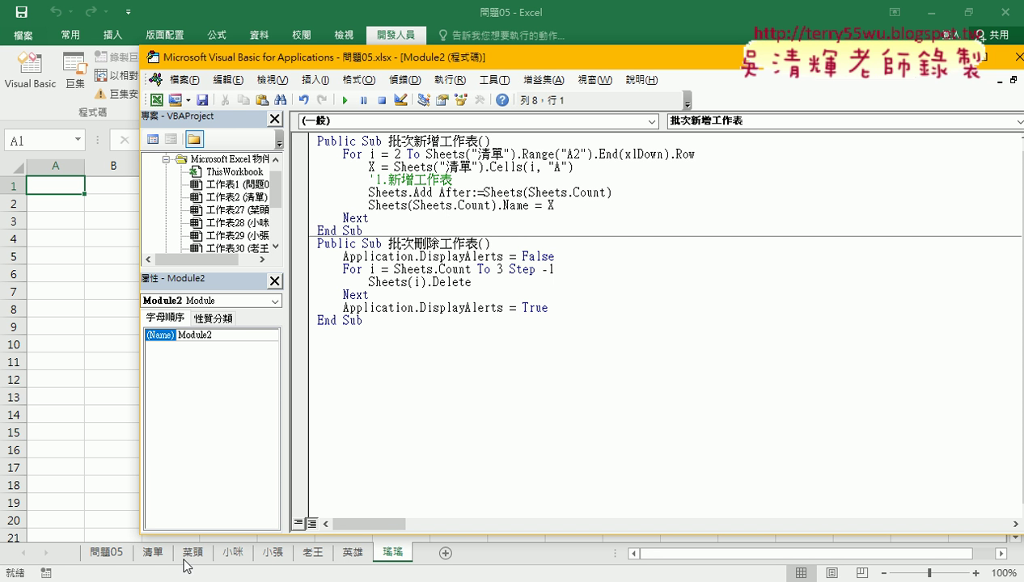
# Review the delete loop (Sheets.Count to 3 Step -1, alerts off), then run 批次刪除工作表
pyautogui.click(451, 283)
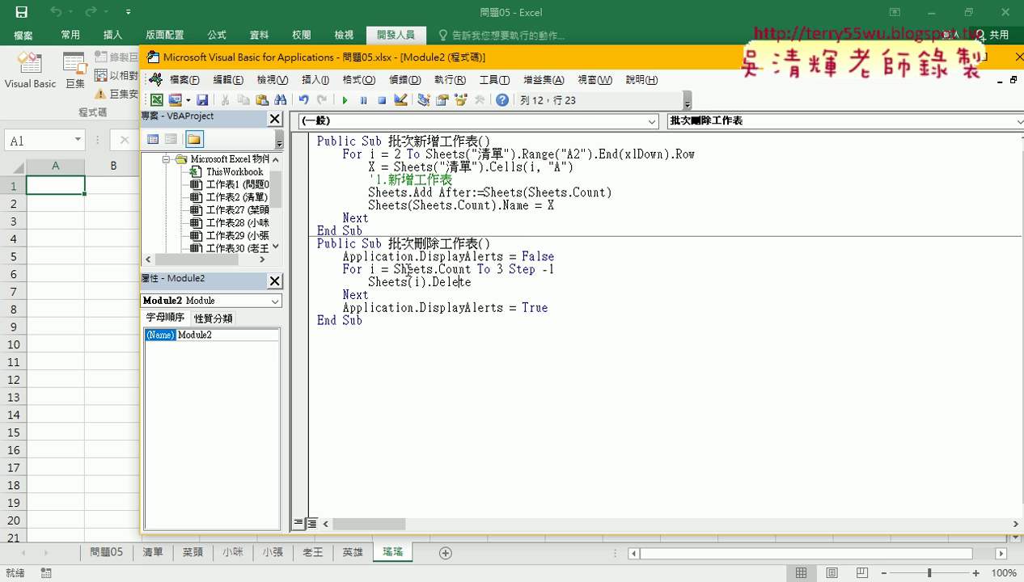
pyautogui.moveTo(394, 270); pyautogui.dragTo(475, 270)
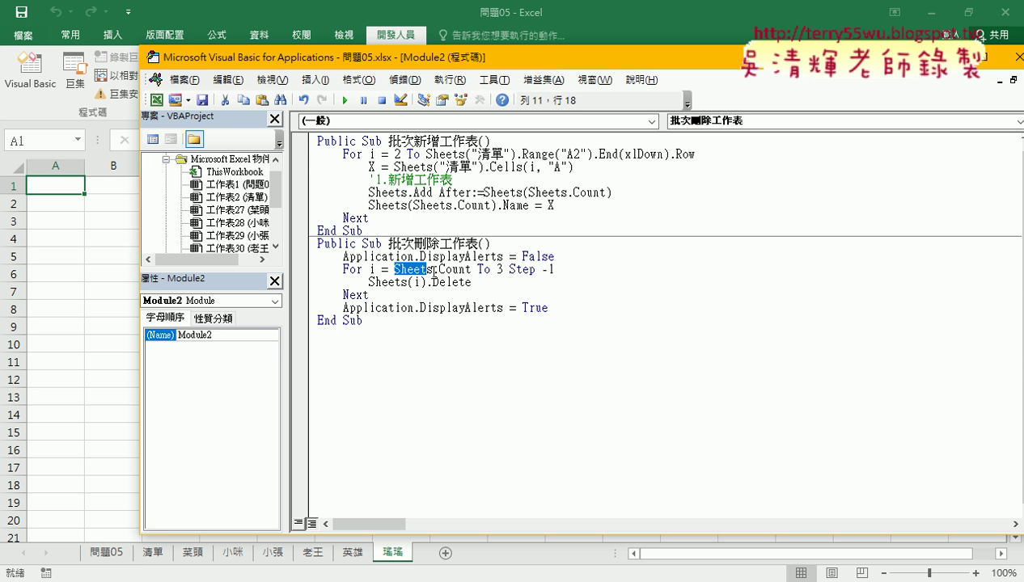
pyautogui.doubleClick(500, 269)
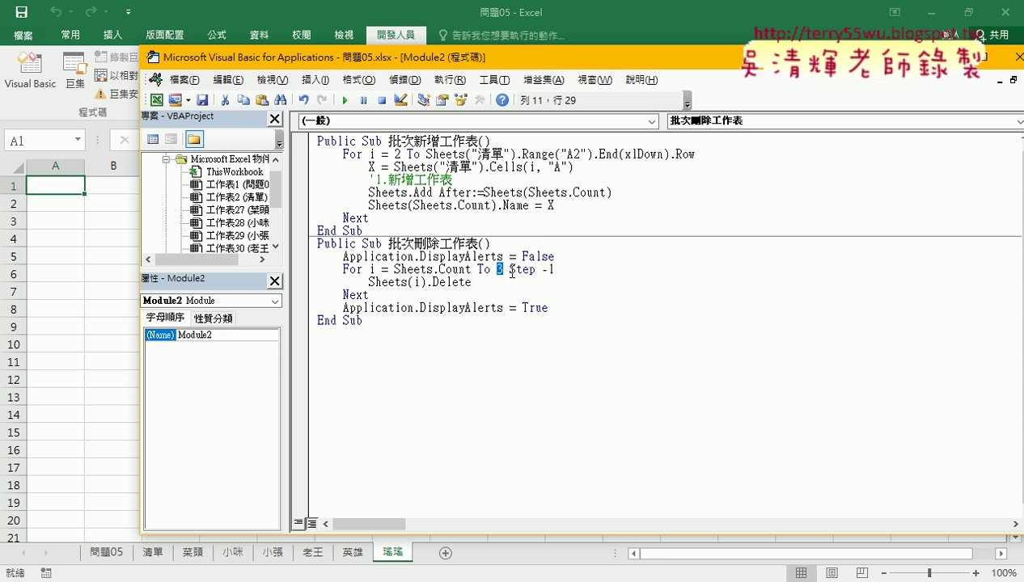
pyautogui.moveTo(509, 270); pyautogui.dragTo(555, 270)
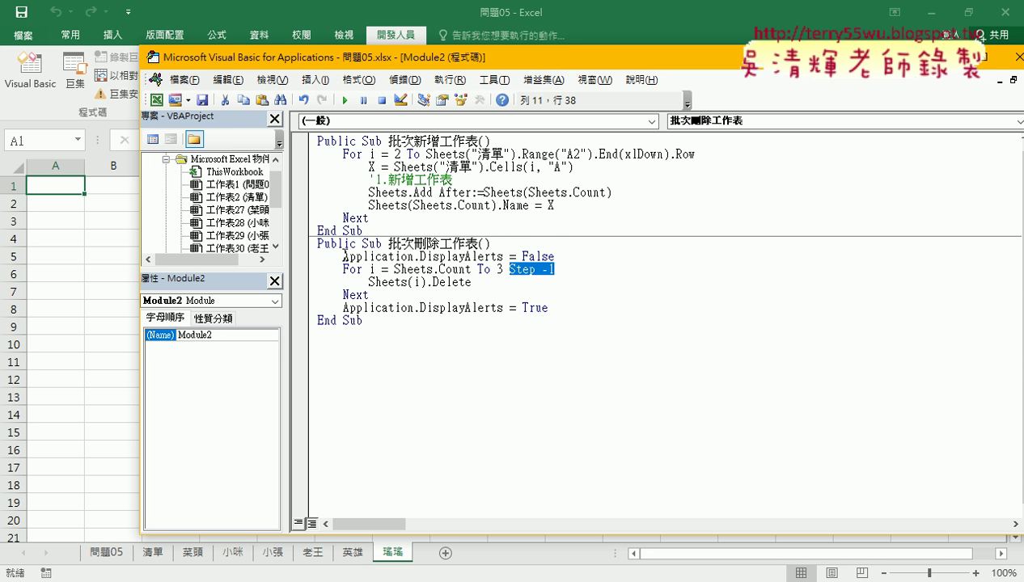
pyautogui.moveTo(343, 256); pyautogui.dragTo(555, 257)
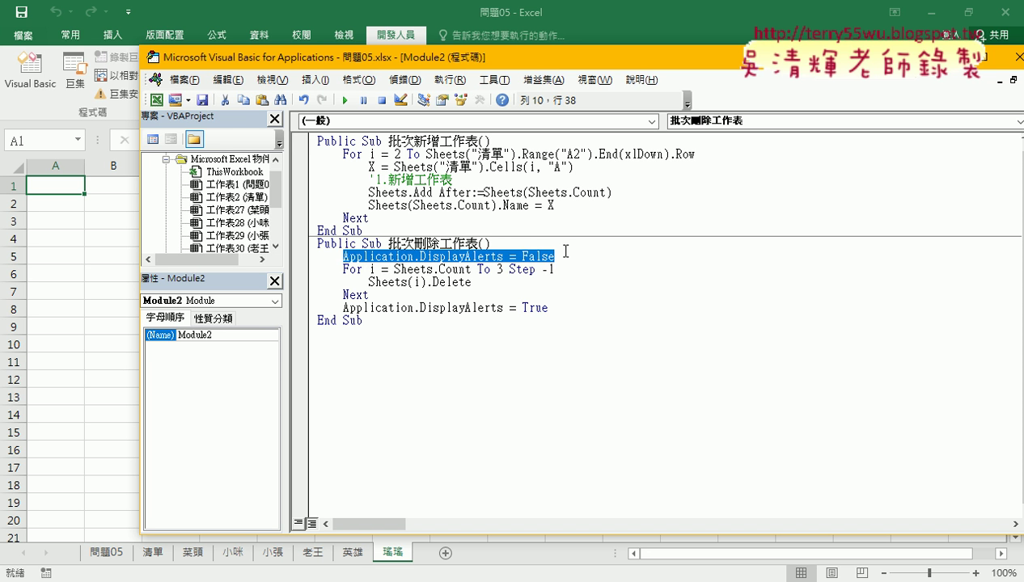
pyautogui.moveTo(468, 269); pyautogui.dragTo(364, 269)
pyautogui.click(419, 270)
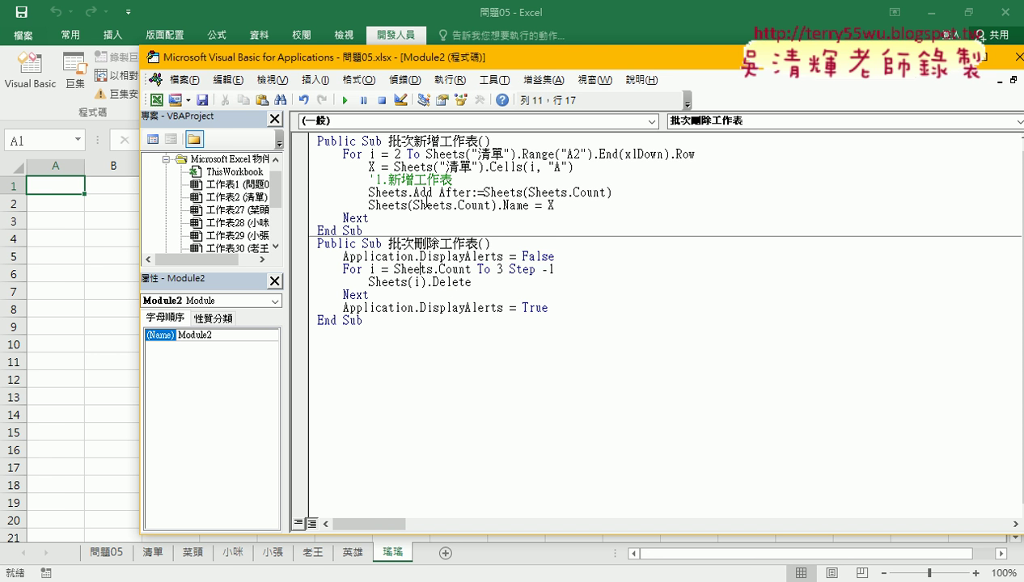
pyautogui.click(346, 100)
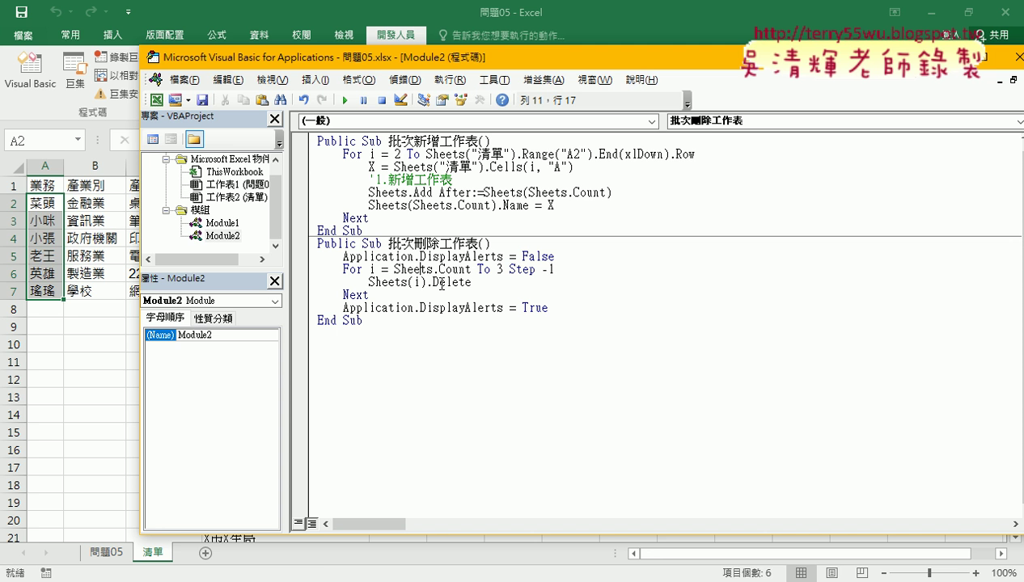
pyautogui.click(448, 194)
pyautogui.click(346, 100)
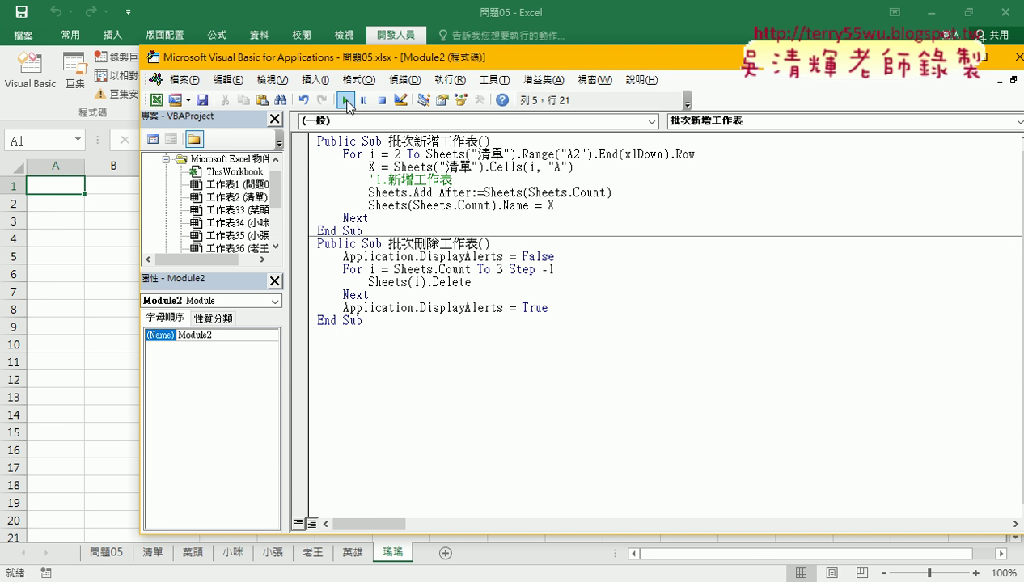
pyautogui.click(431, 275)
pyautogui.click(346, 101)
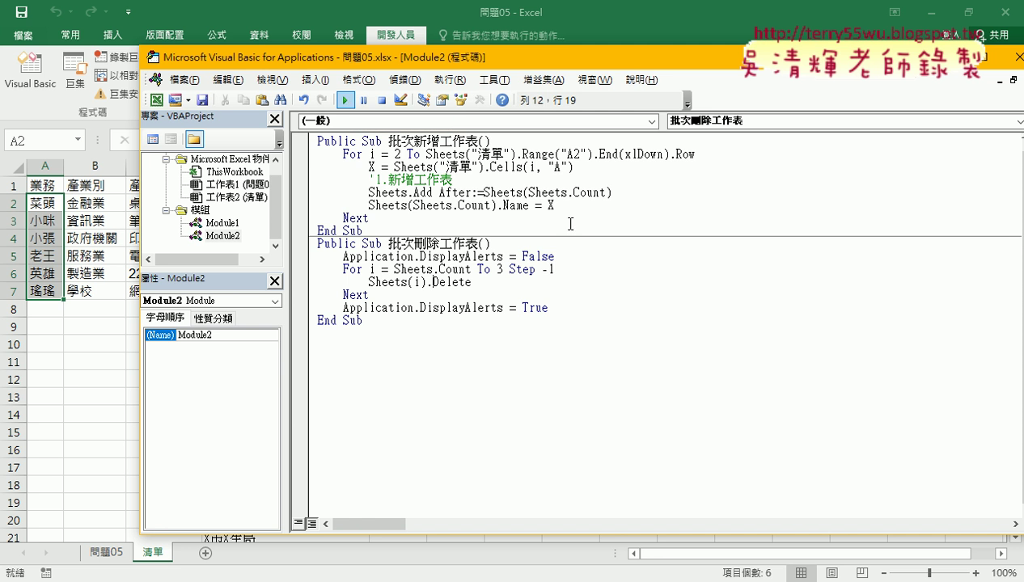
pyautogui.moveTo(556, 206)
pyautogui.mouseDown()
pyautogui.moveTo(305, 186)
pyautogui.moveTo(301, 168)
pyautogui.mouseUp()
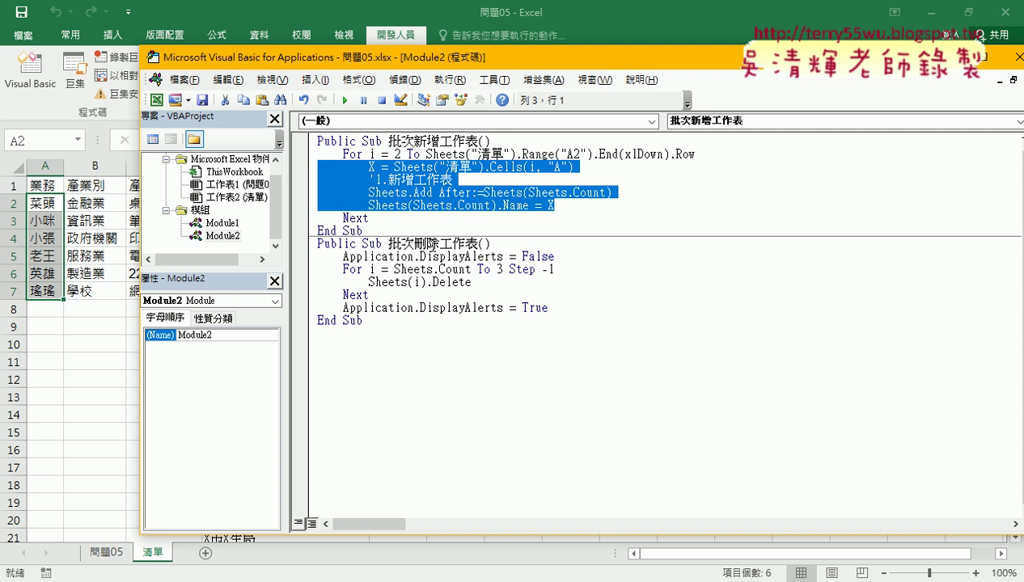
pyautogui.click(393, 207)
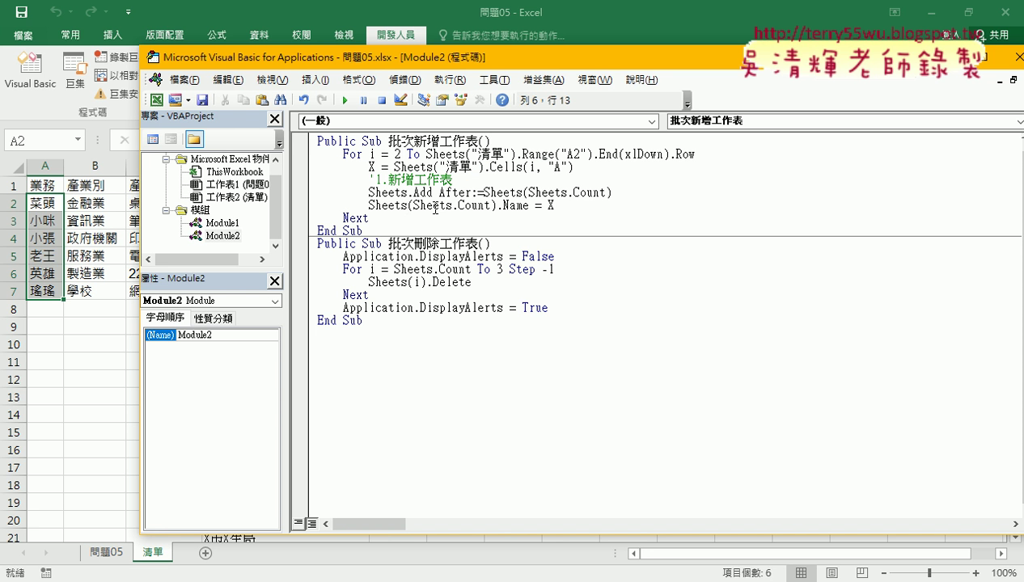
pyautogui.click(573, 207)
# In Chrome's Google Drive tab, go up a level and open the 單元06_批次查詢 folder
pyautogui.click(267, 543)
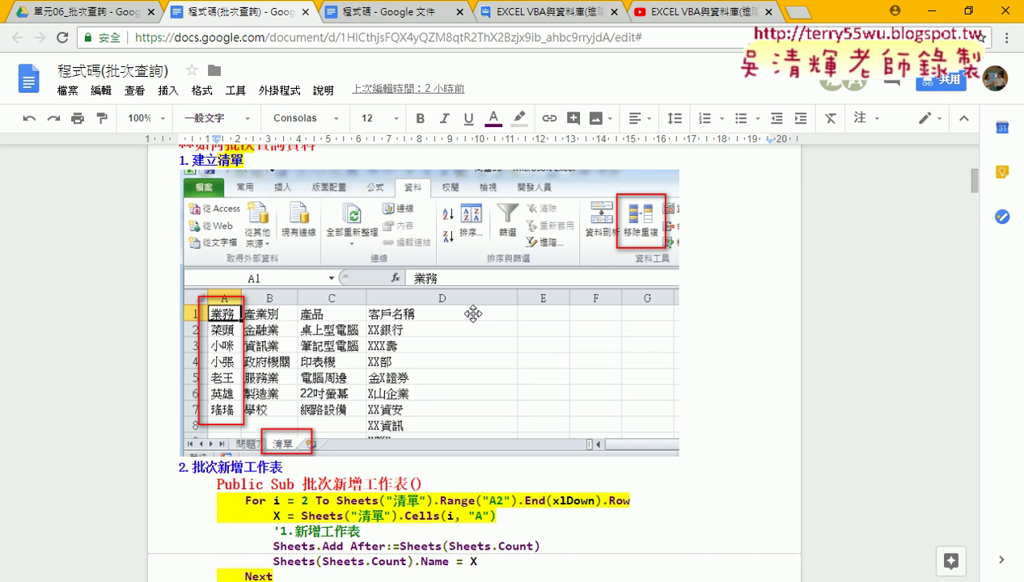
pyautogui.click(98, 17)
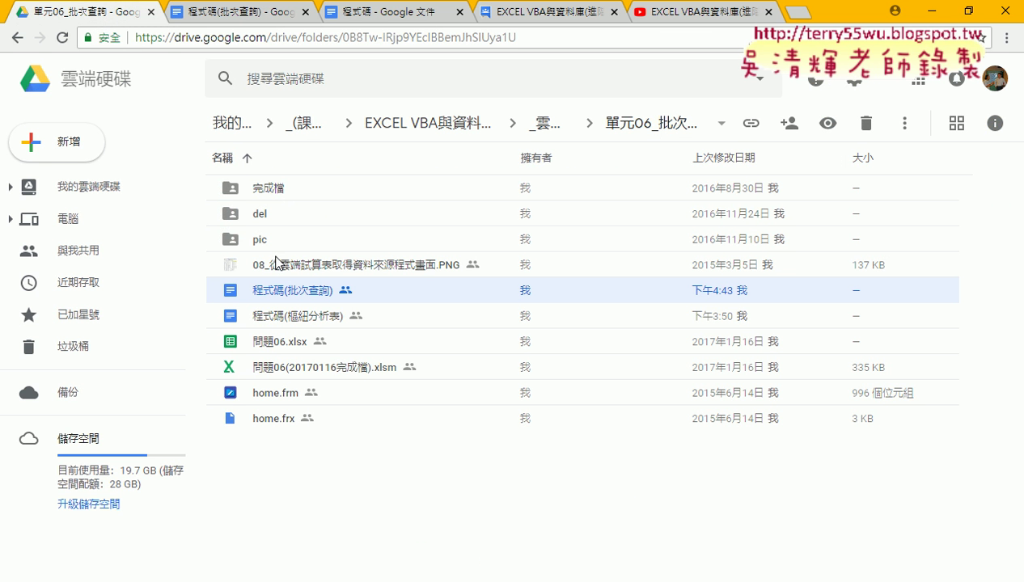
pyautogui.click(544, 125)
pyautogui.doubleClick(332, 341)
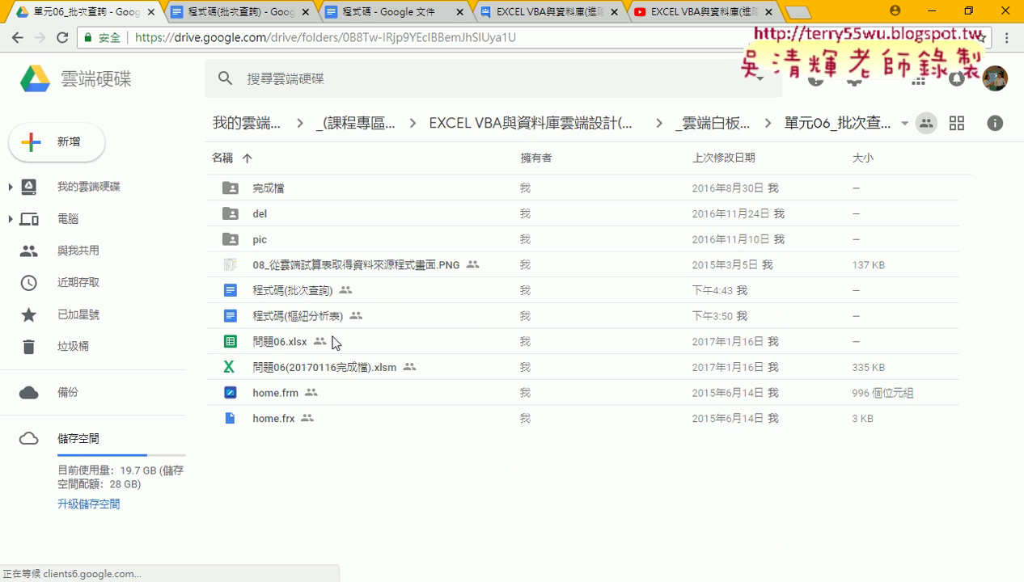
pyautogui.click(297, 292)
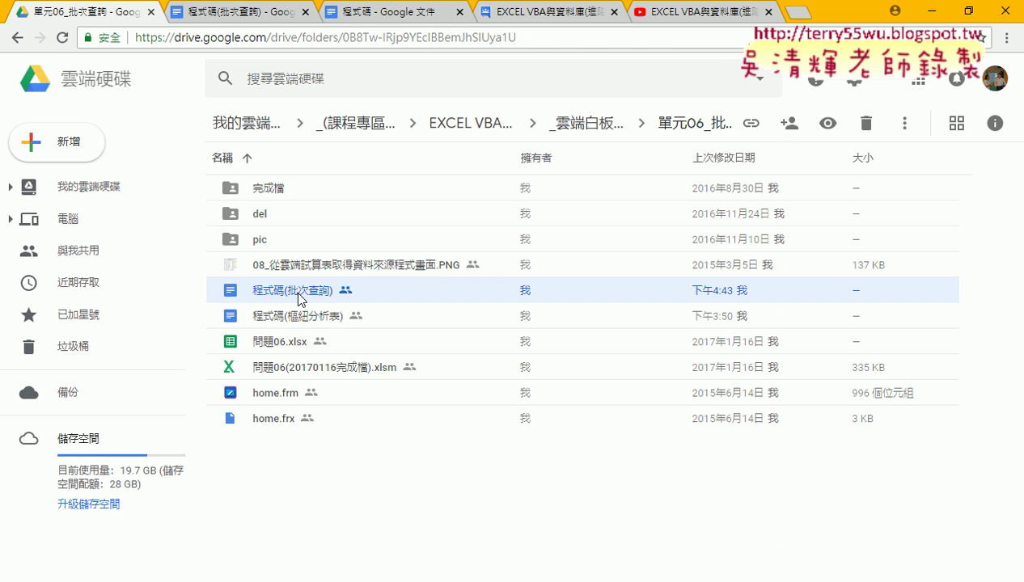
pyautogui.click(301, 317)
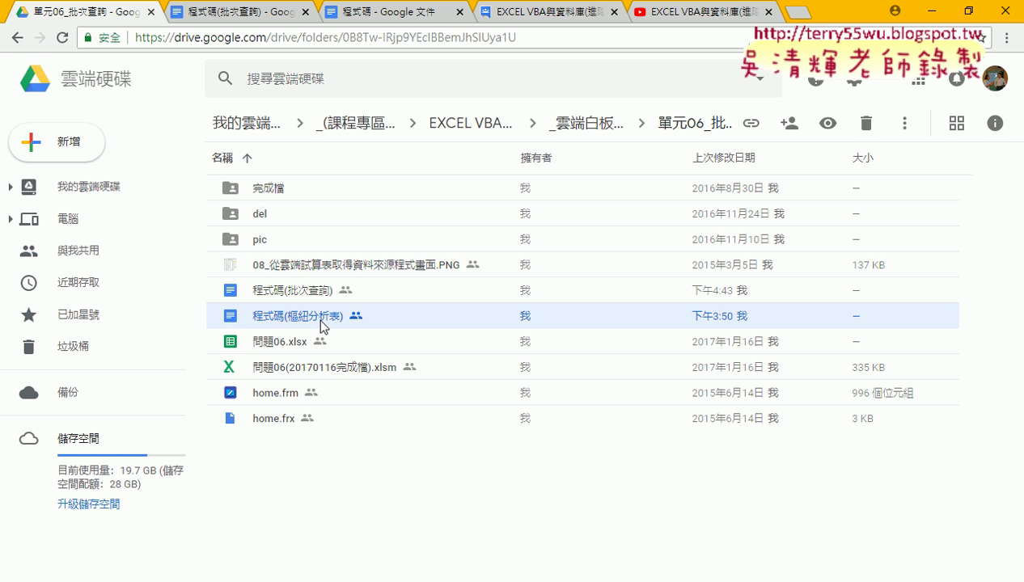
# Open 程式碼(批次查詢) and scroll to the 單次篩選業務 heading and its InputBox salesperson prompt
pyautogui.doubleClick(308, 292)
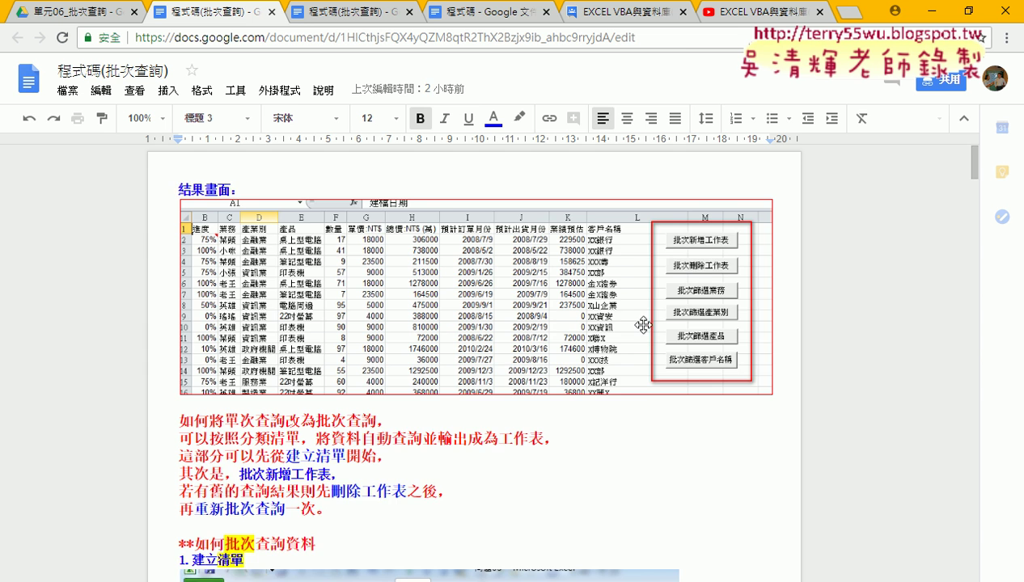
pyautogui.scroll(-1, 577, 390)
pyautogui.scroll(-4, 577, 391)
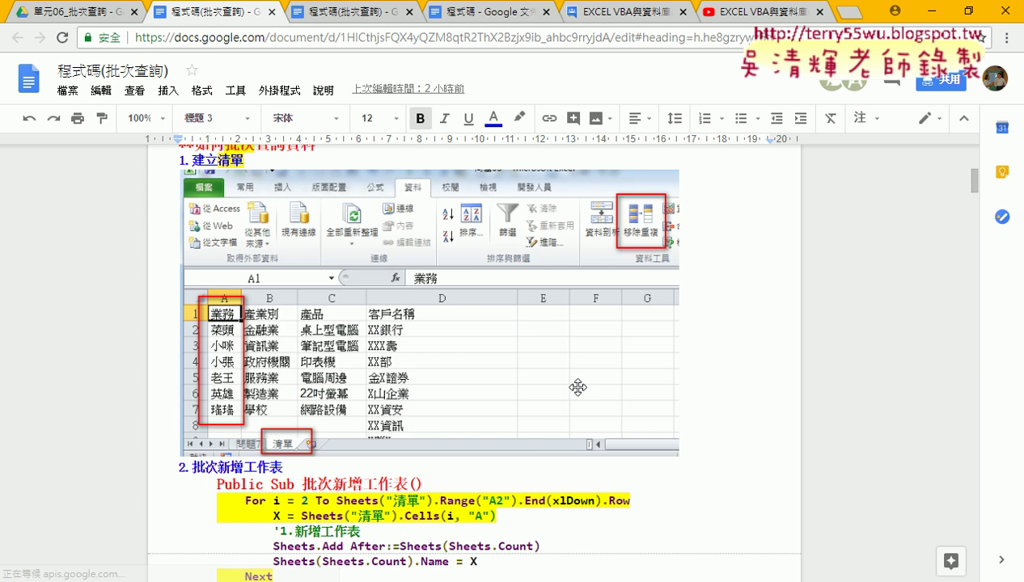
pyautogui.scroll(-1, 579, 387)
pyautogui.scroll(-2, 579, 387)
pyautogui.scroll(-3, 566, 364)
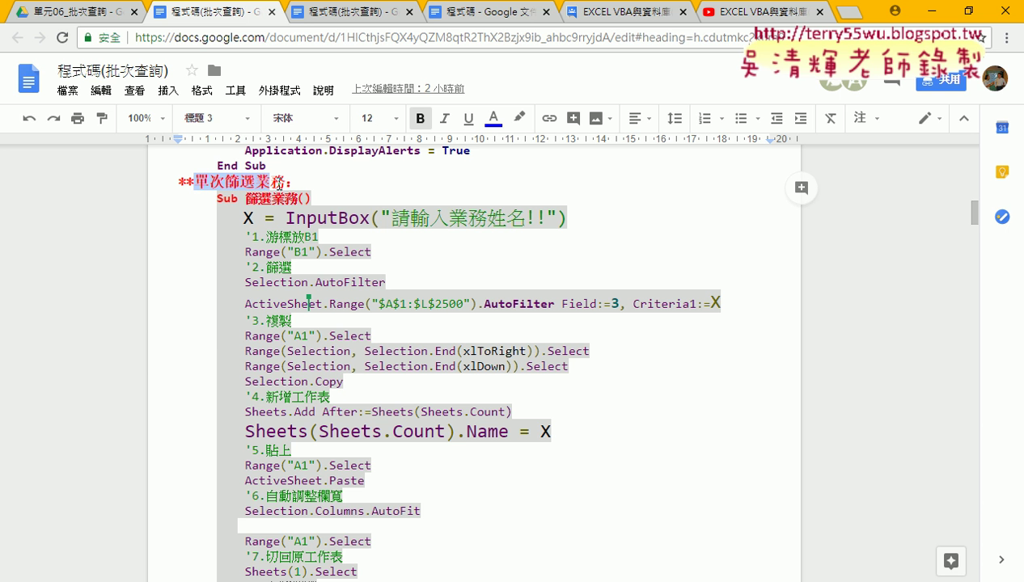
pyautogui.moveTo(194, 182); pyautogui.dragTo(285, 183)
pyautogui.scroll(-1, 378, 344)
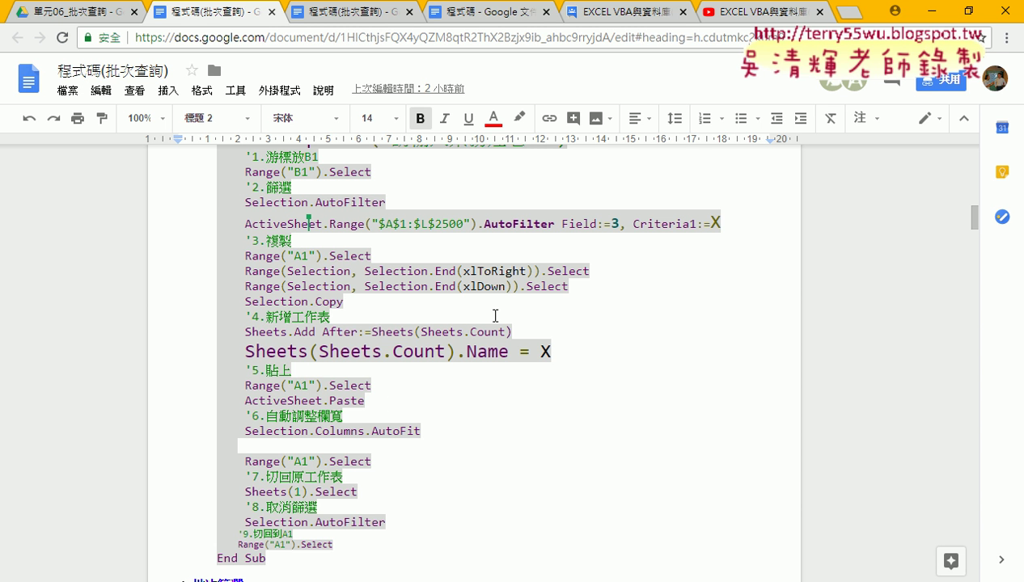
pyautogui.scroll(2, 489, 313)
pyautogui.moveTo(285, 298); pyautogui.dragTo(602, 292)
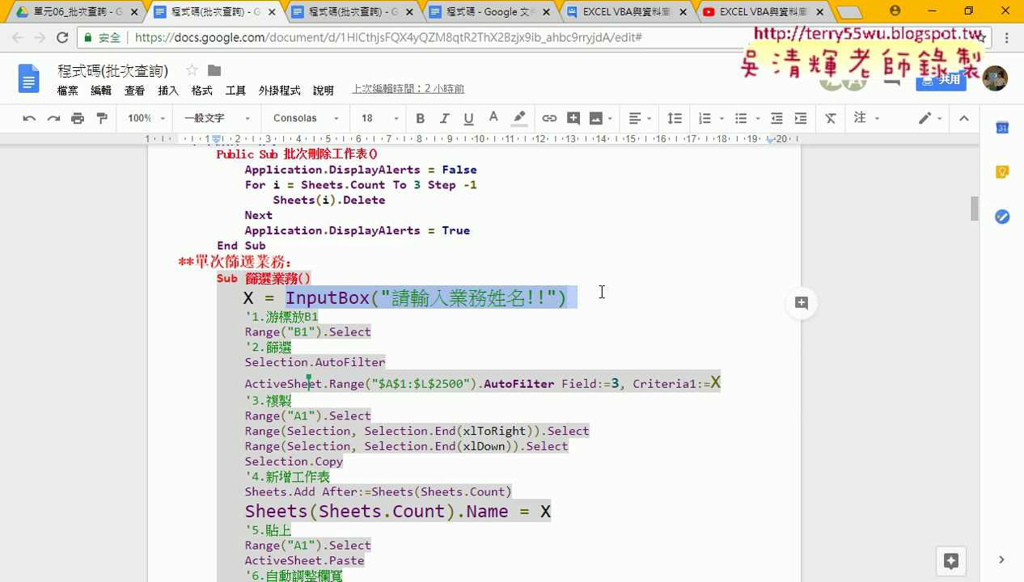
# Highlight X as the filter criterion and as the sheet name, then scroll to sections 2 and 3
pyautogui.scroll(-1, 724, 359)
pyautogui.doubleClick(715, 303)
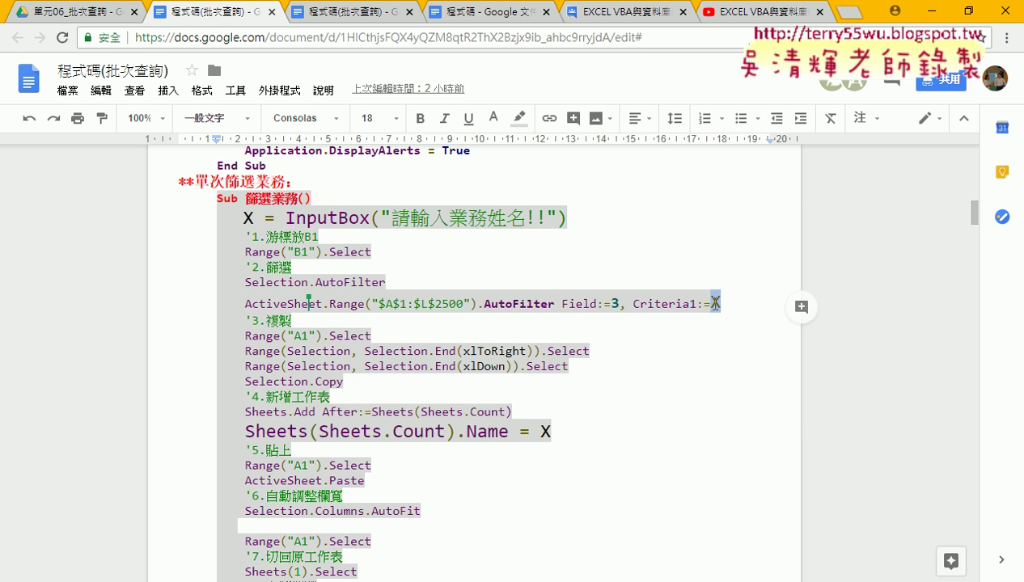
pyautogui.moveTo(556, 431); pyautogui.dragTo(519, 431)
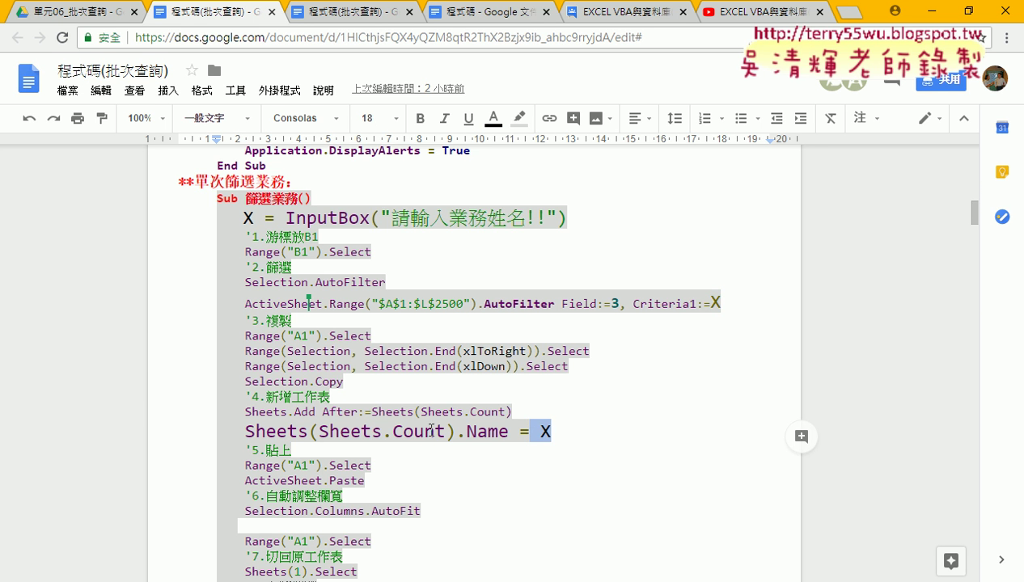
pyautogui.scroll(-1, 334, 407)
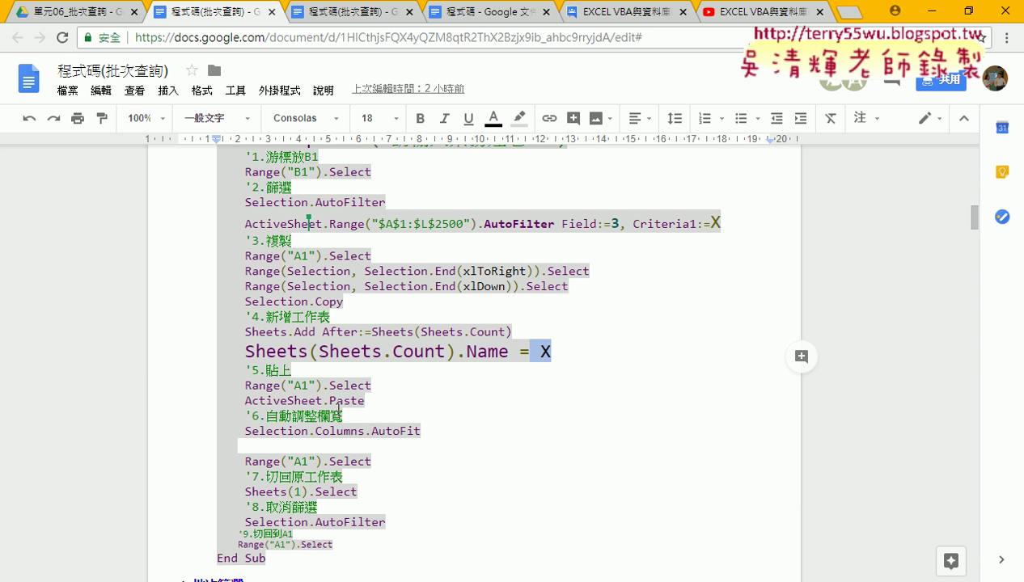
pyautogui.scroll(4, 340, 412)
pyautogui.scroll(3, 356, 364)
pyautogui.scroll(-1, 370, 314)
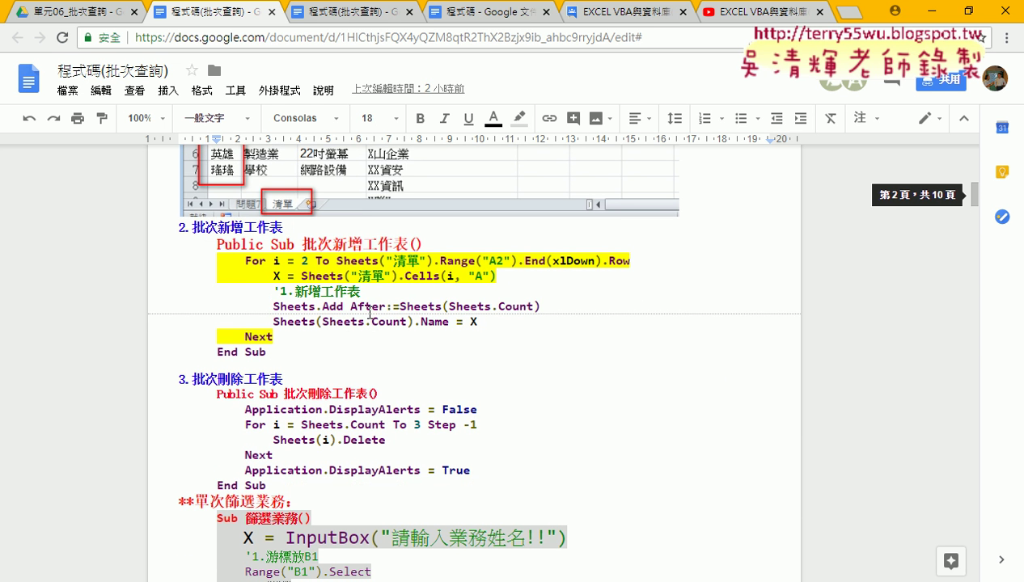